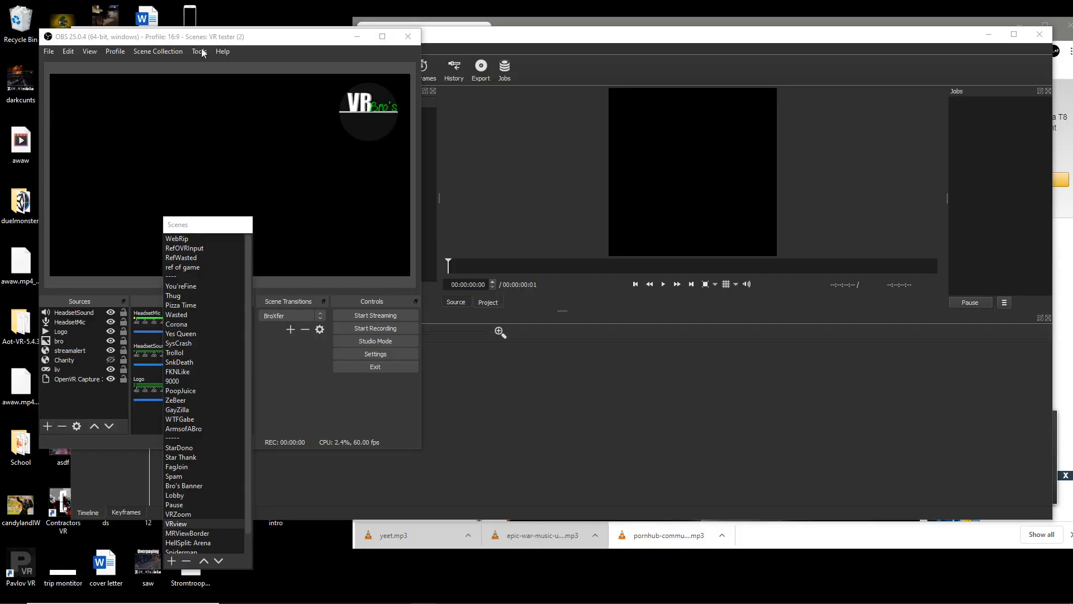
Switch the OBS profile to Box and place the floating Scenes list beside the main OBS window.
left_click_drag(247, 41, 705, 68)
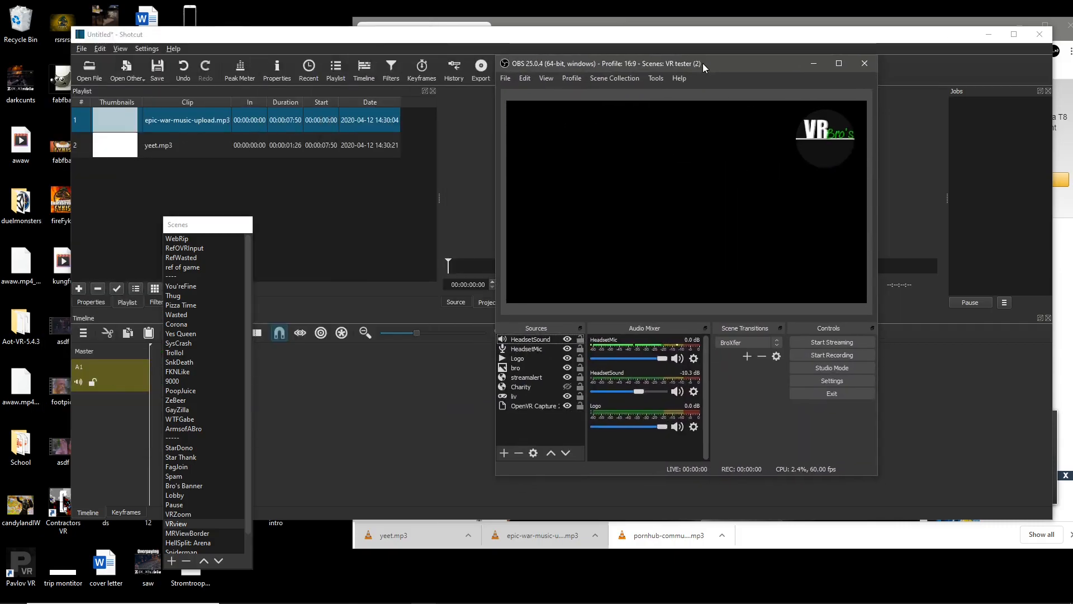
left_click(625, 80)
mouse_move(573, 78)
left_click(580, 183)
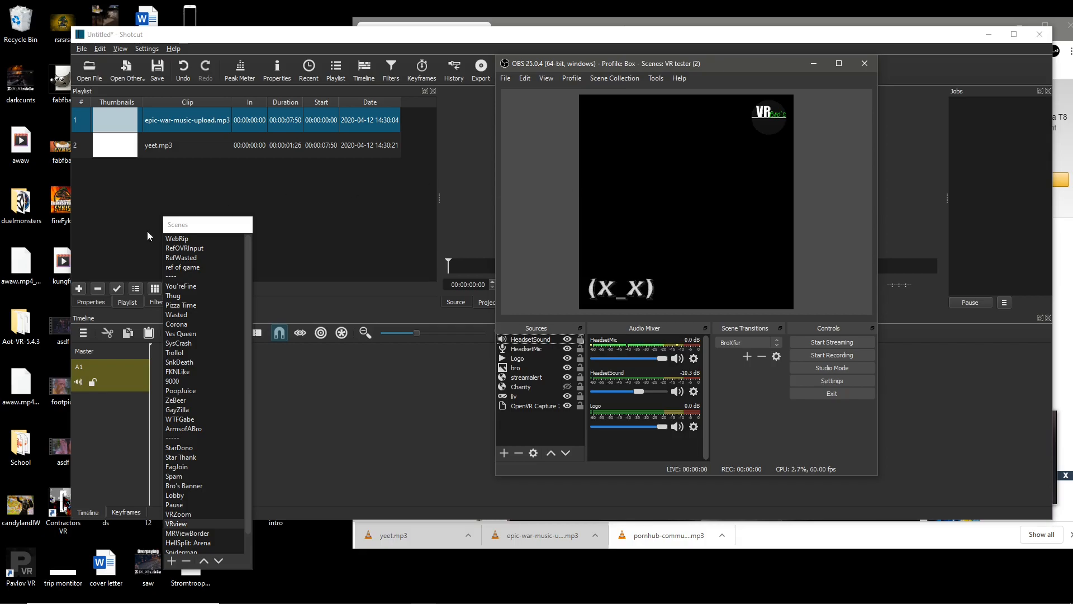
left_click_drag(207, 229, 448, 67)
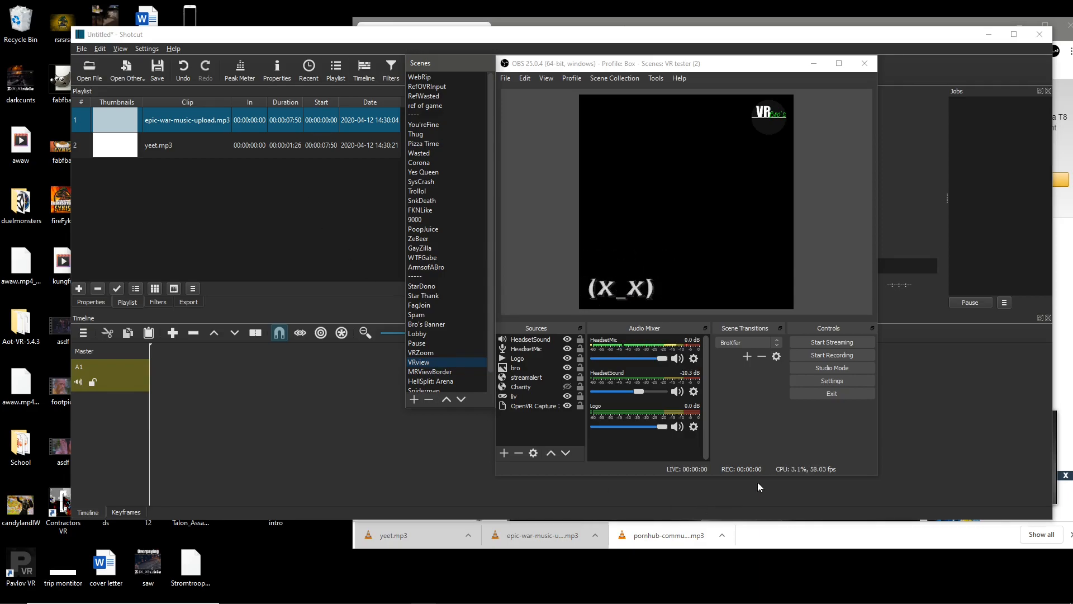
Switch to File Explorer and play the yesqueenBG and yesqueen clips from the Resources video folder.
left_click(785, 547)
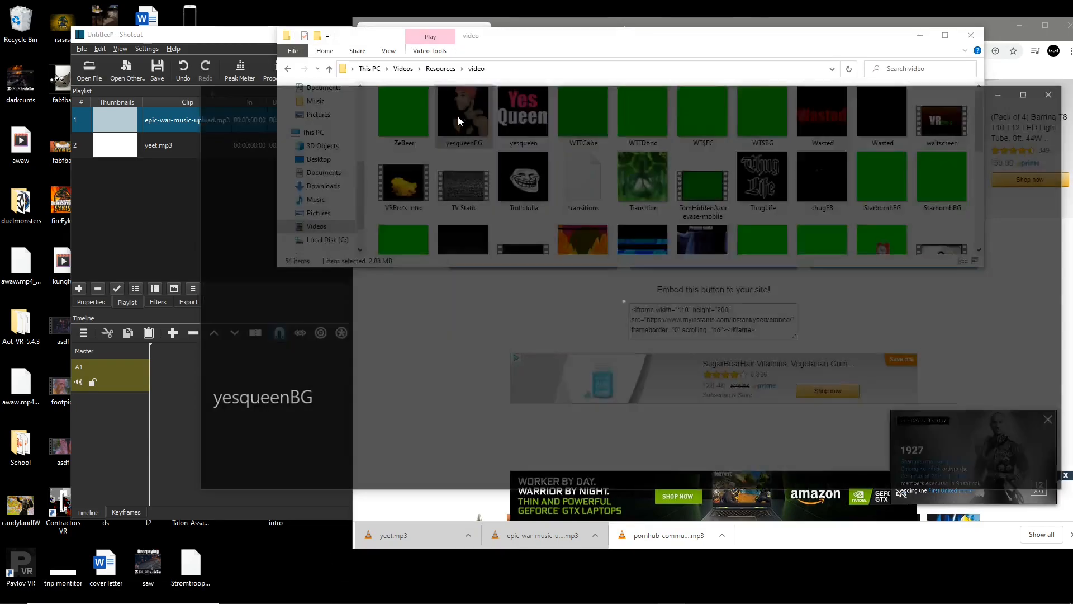
double_click(458, 116)
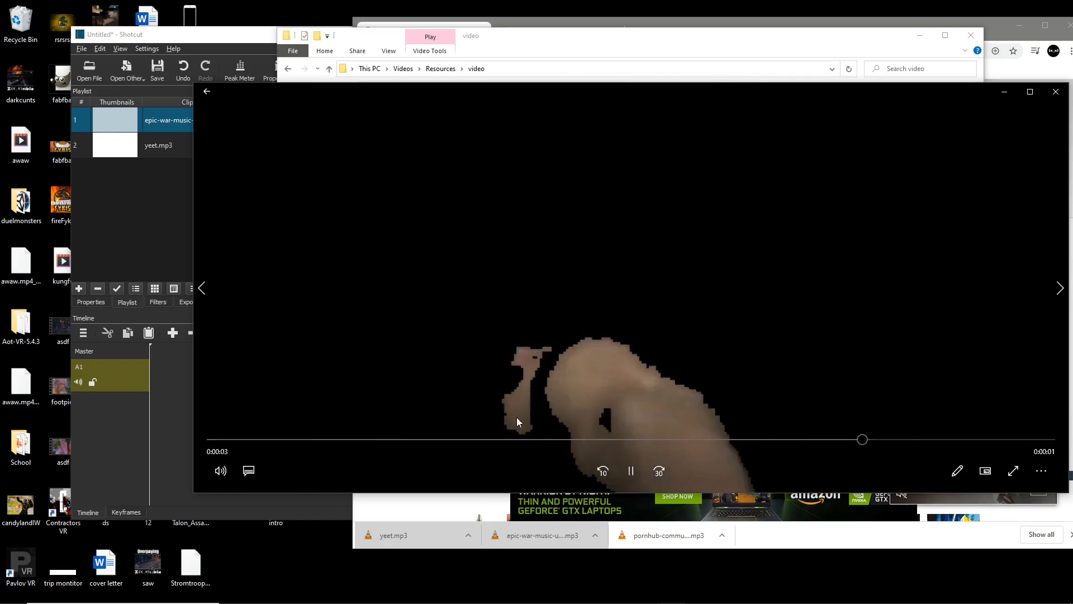
left_click(1056, 91)
left_click(536, 115)
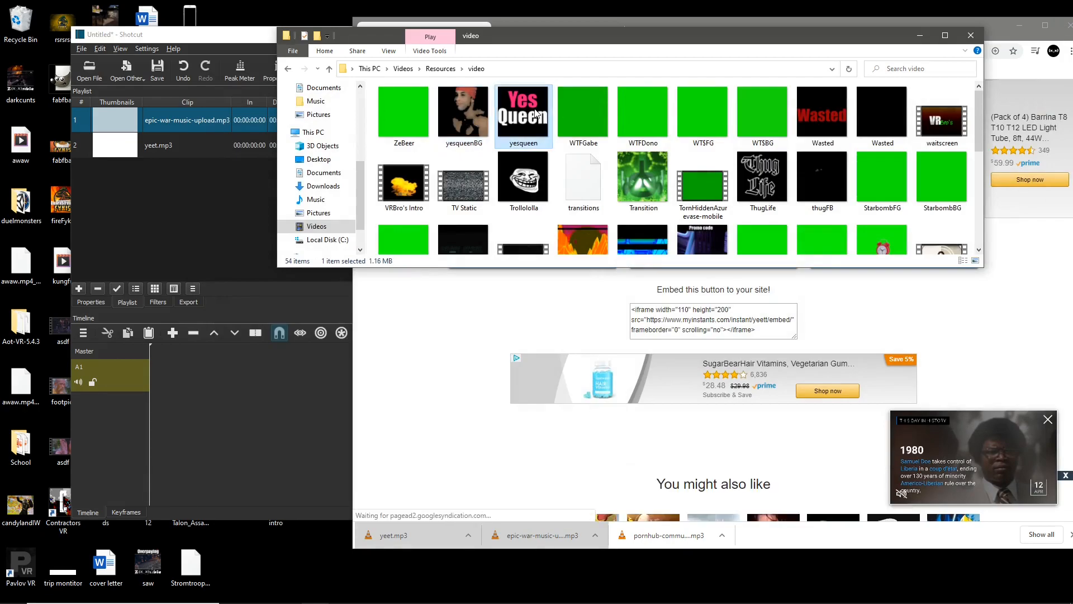
double_click(535, 114)
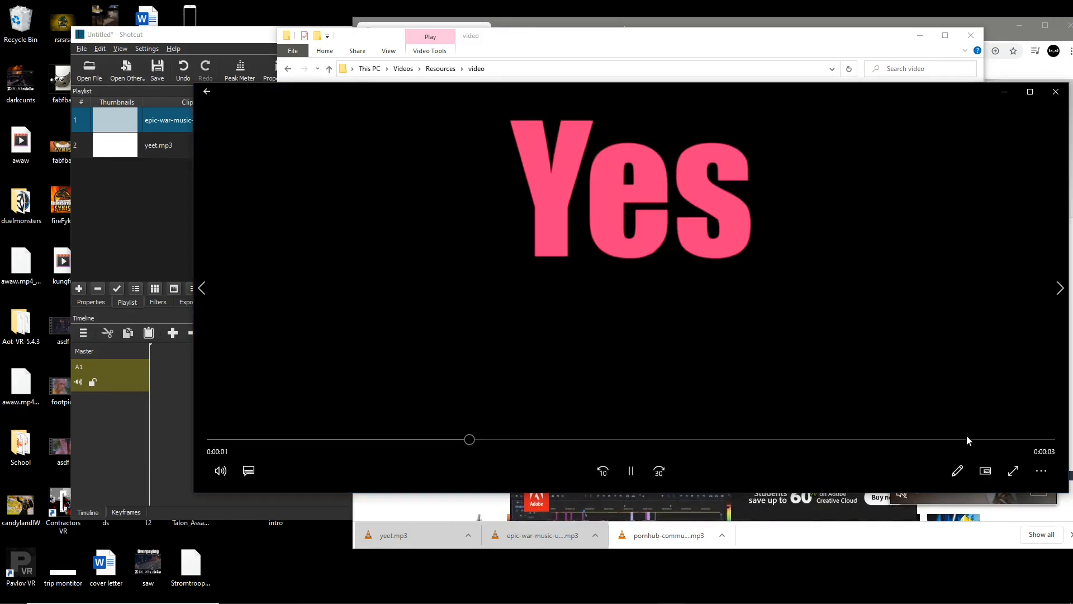
left_click(1055, 92)
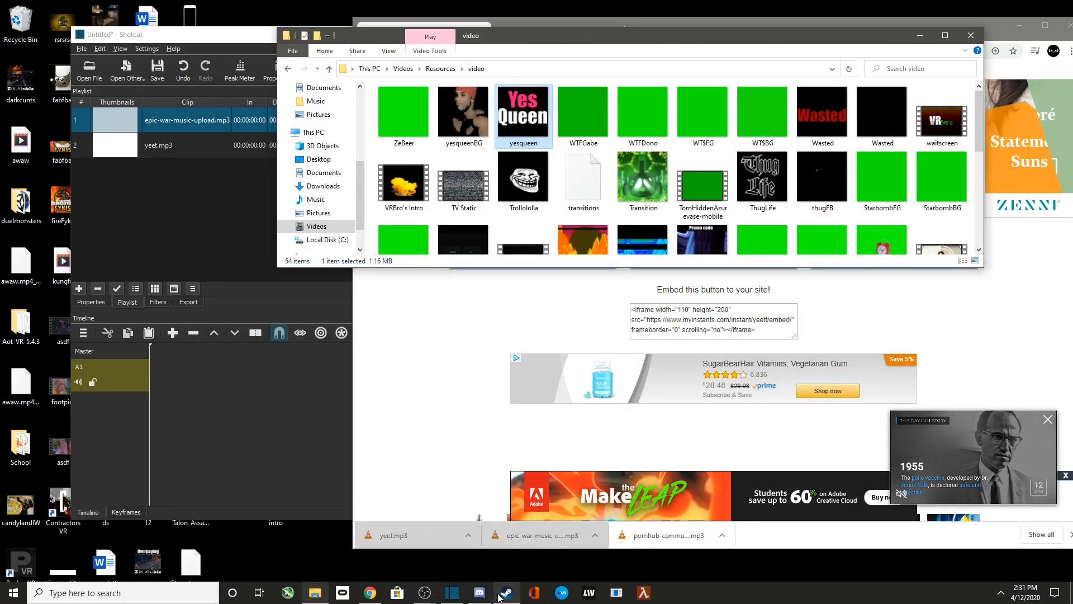
Switch to OBS to look over the scene list, then return to File Explorer and play the Wasted clip.
left_click(422, 594)
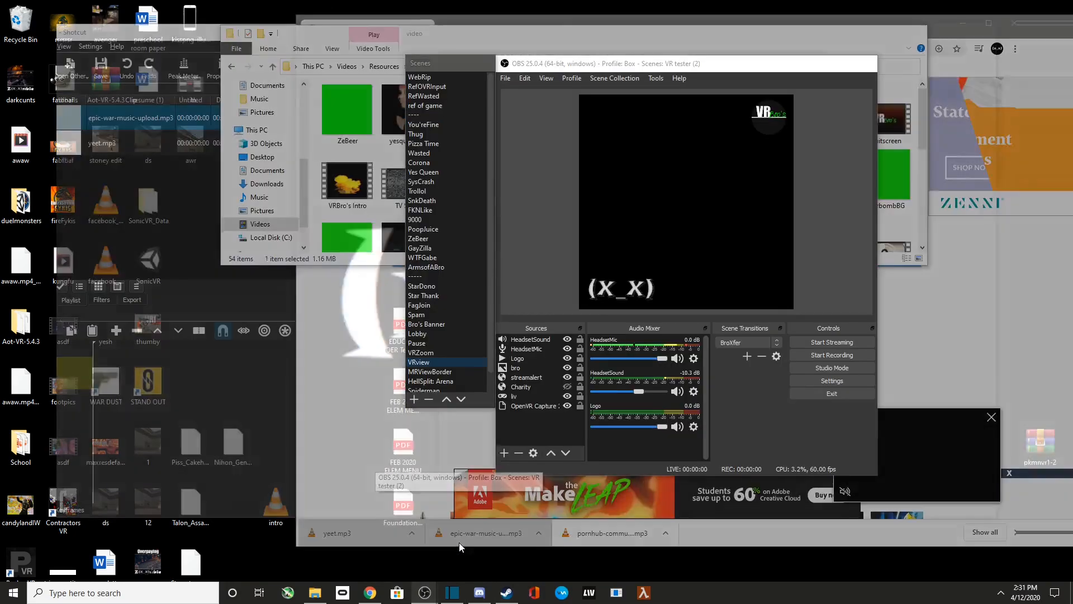
left_click(459, 542)
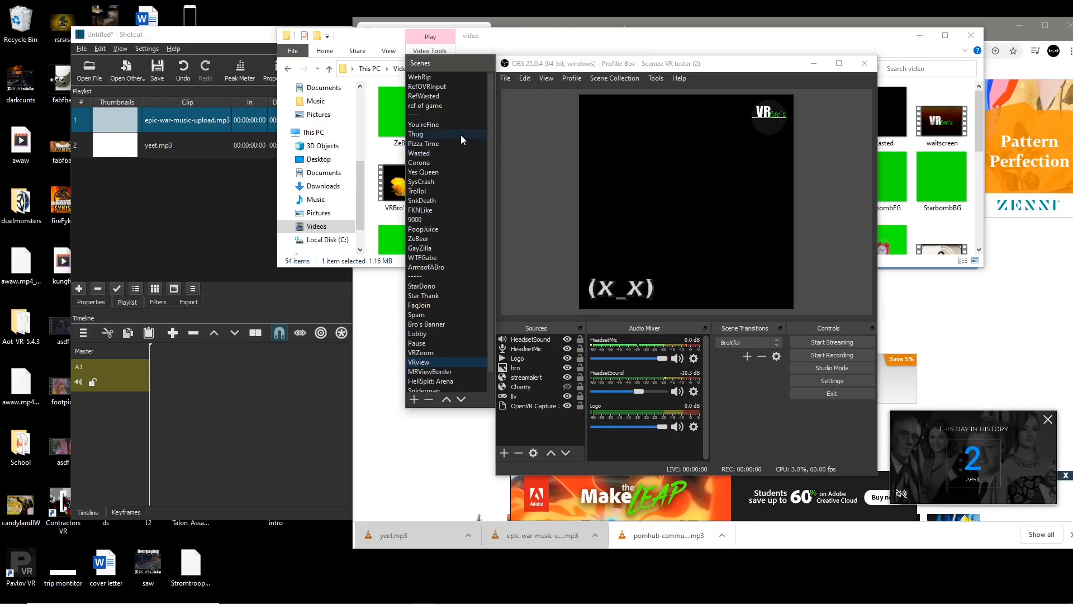
left_click(455, 173)
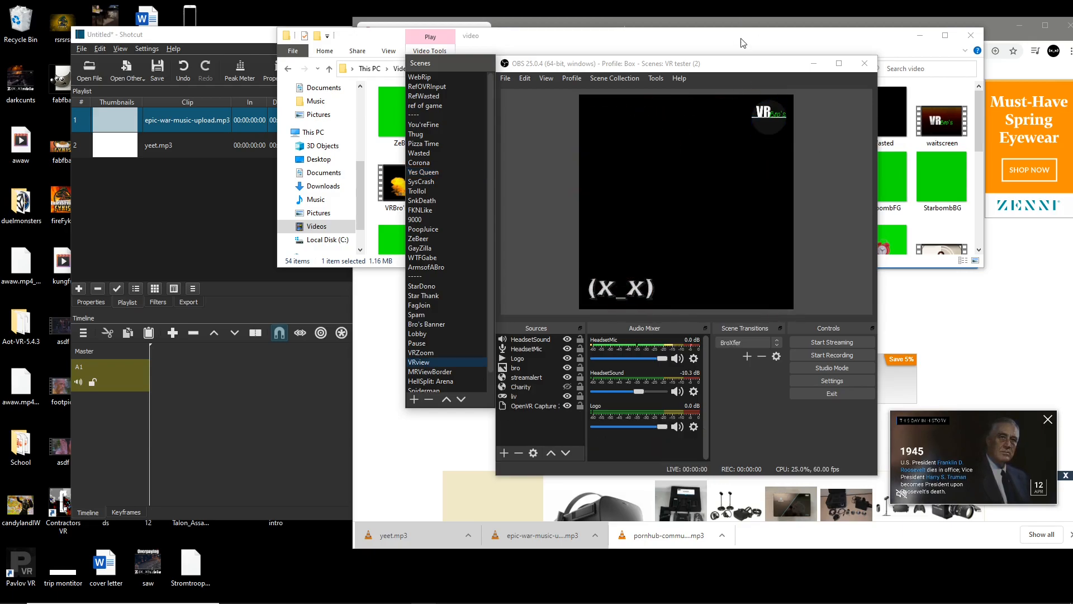
left_click(389, 44)
double_click(821, 116)
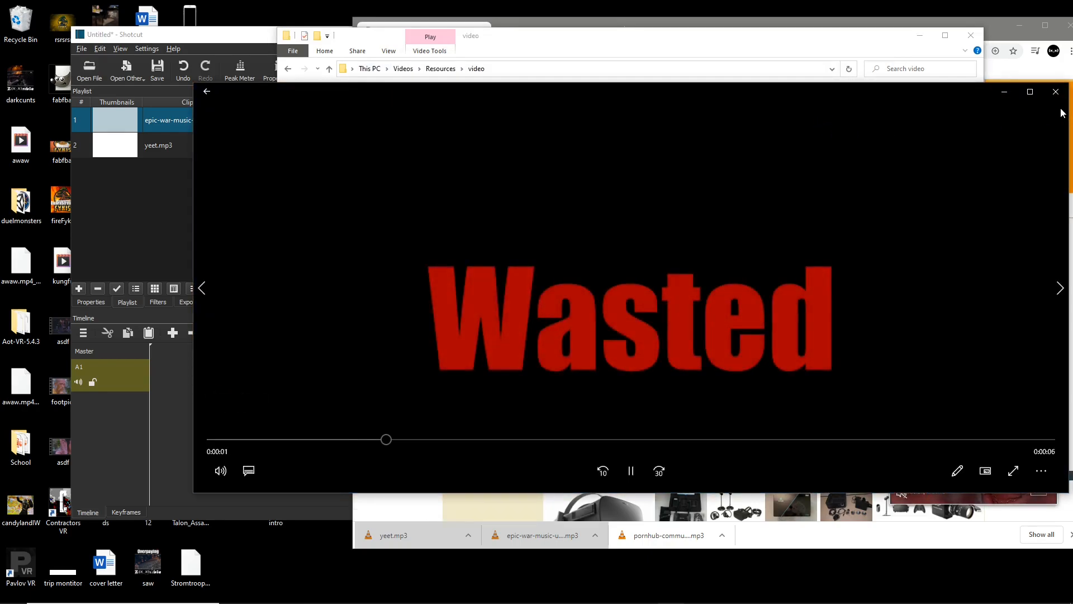
left_click(1057, 92)
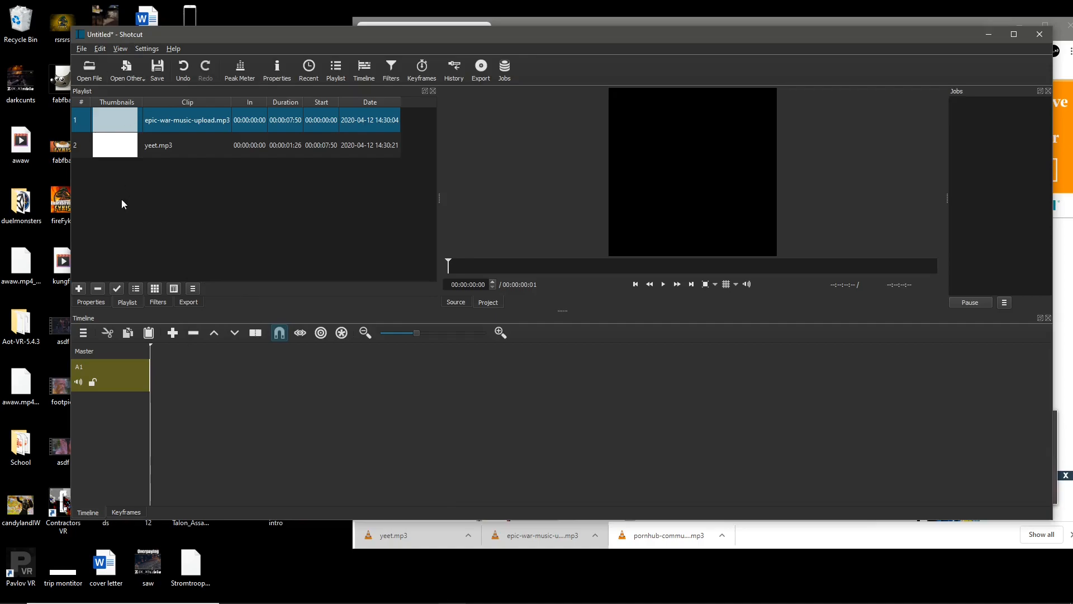
Switch to Shotcut, generate a transparent Color clip and place it at the start of audio track A1.
left_click(81, 50)
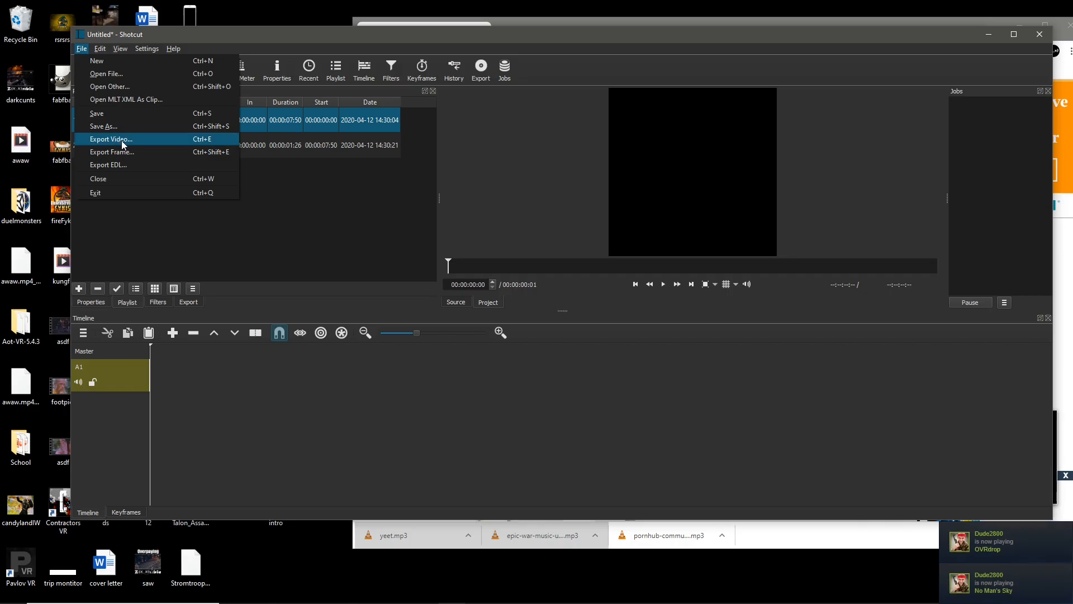
left_click(94, 90)
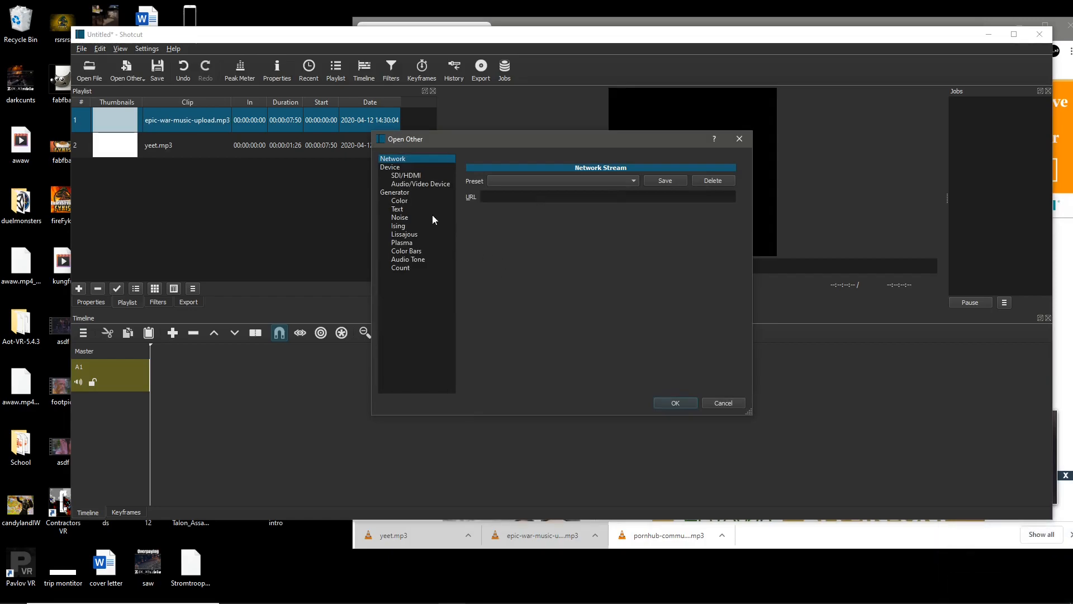
left_click(415, 201)
left_click(679, 402)
left_click_drag(209, 351, 153, 366)
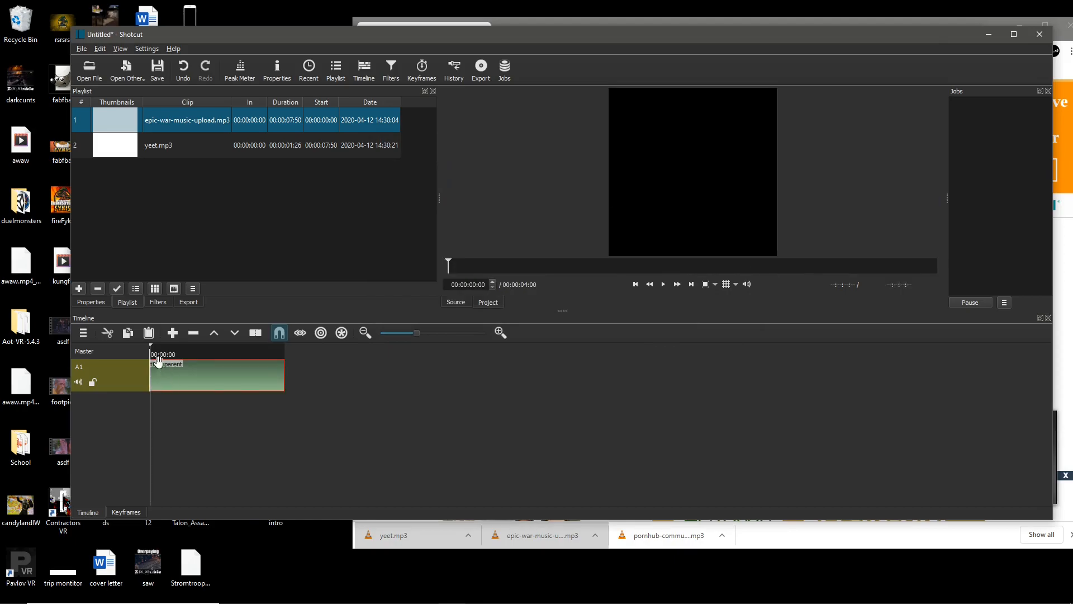
right_click(125, 377)
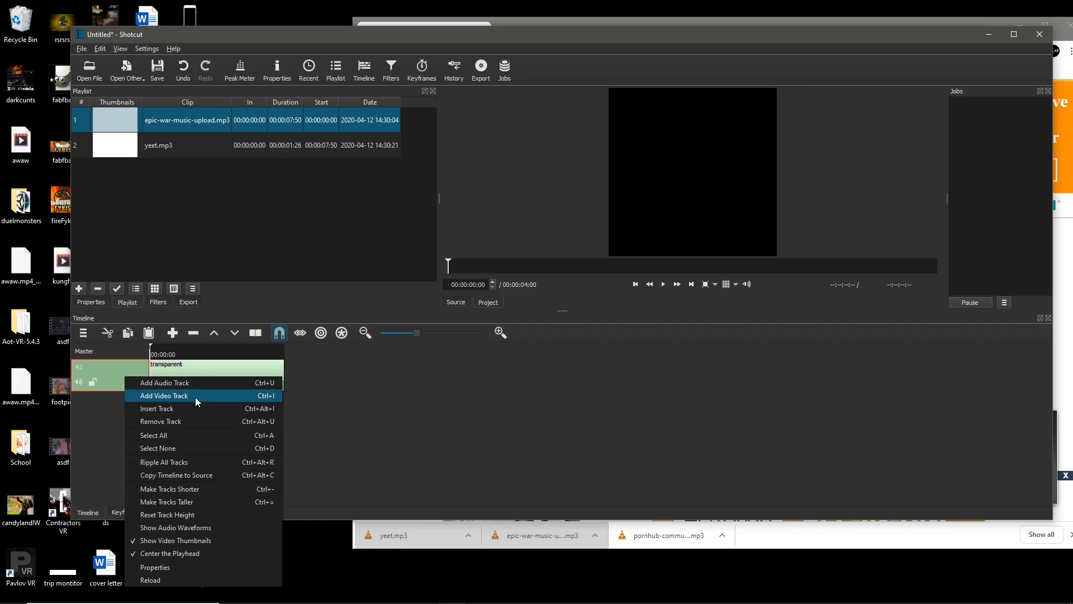
left_click(195, 398)
right_click(122, 393)
left_click(180, 438)
Add a second audio track and place epic-war-music-upload.mp3 at its start.
right_click(133, 379)
left_click(166, 388)
left_click_drag(176, 121, 211, 408)
left_click_drag(218, 408, 155, 408)
left_click(167, 351)
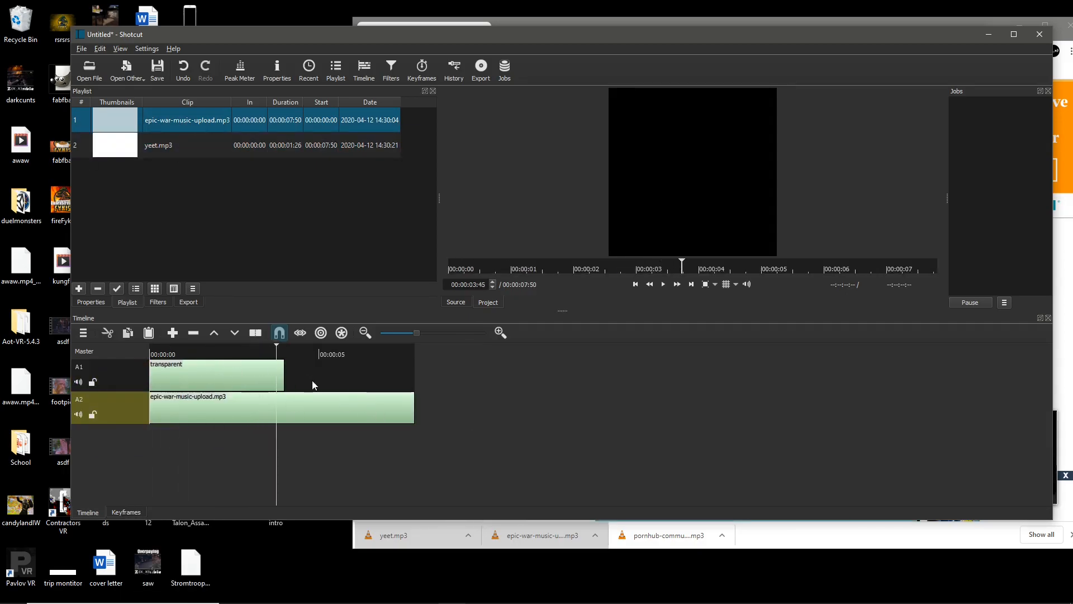
left_click_drag(167, 145, 286, 416)
key("ctrl+z")
key("ctrl+z")
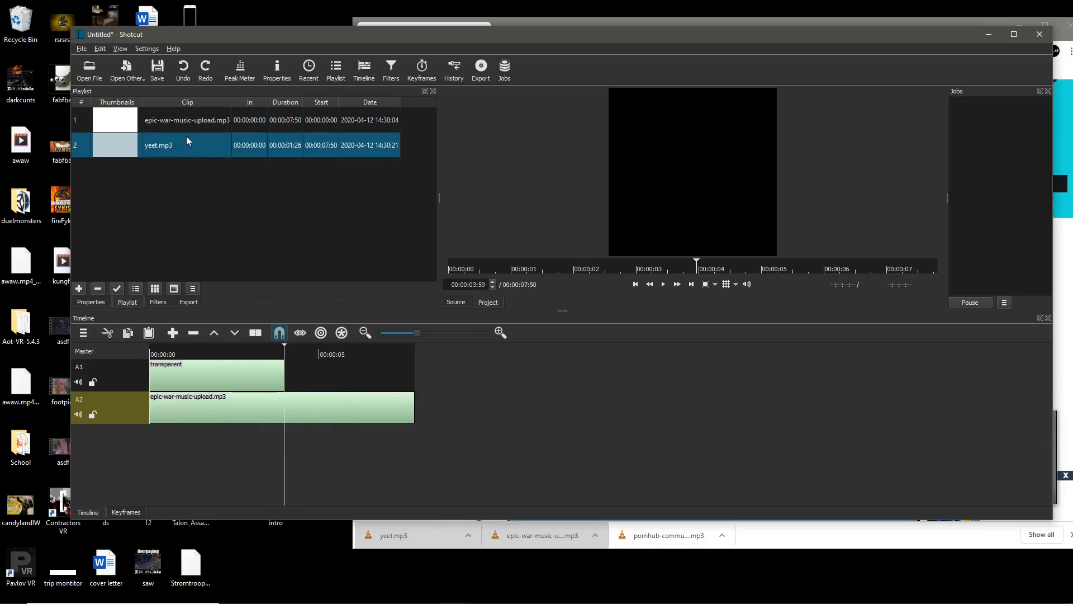
Add a third audio track and place yeet.mp3 on it, just past the end of the transparent clip.
left_click(187, 124)
right_click(132, 402)
left_click(192, 402)
left_click_drag(192, 139, 324, 439)
Split the epic-war-music clip shortly after yeet.mp3 begins, delete its remainder and play the timeline from the start.
left_click(333, 409)
key("s")
key("Delete")
left_click(289, 354)
key("space")
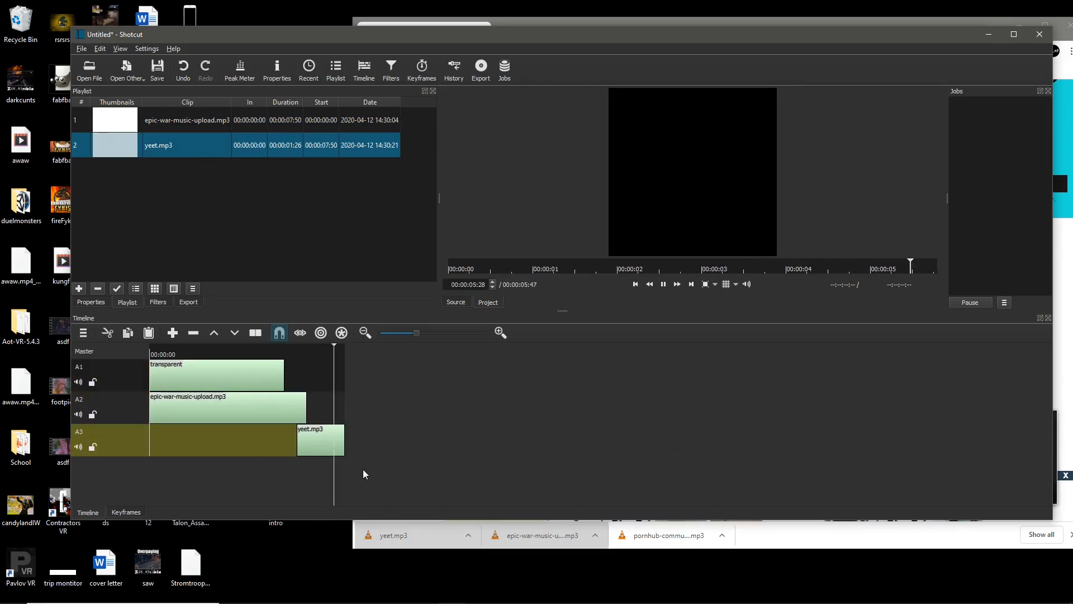
key("Home")
key("space")
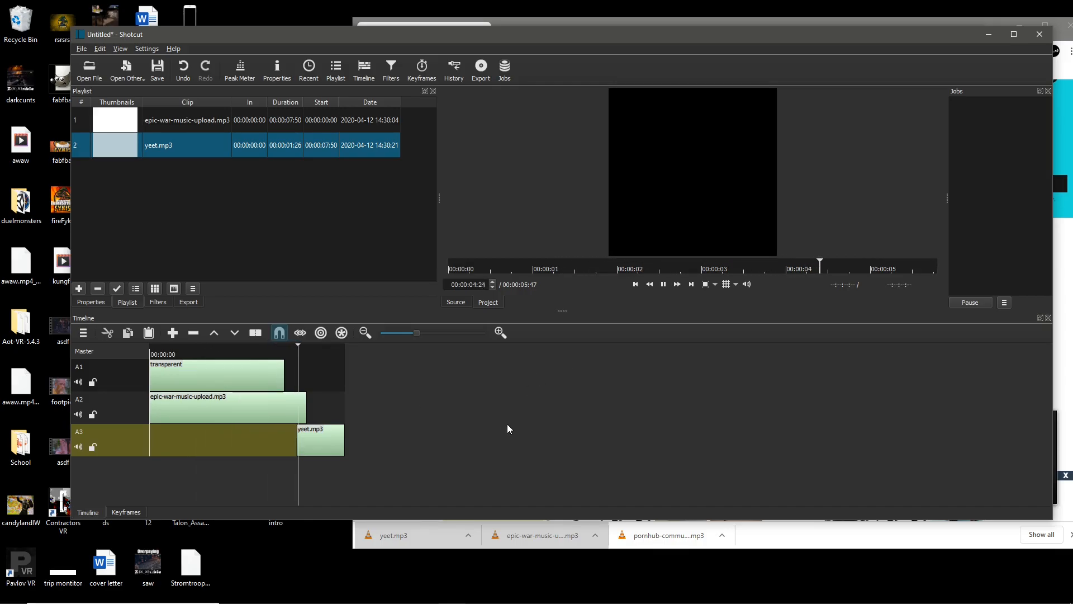
Add a video track and move the transparent clip onto it, with its end aligned to the end of yeet.mp3.
right_click(124, 388)
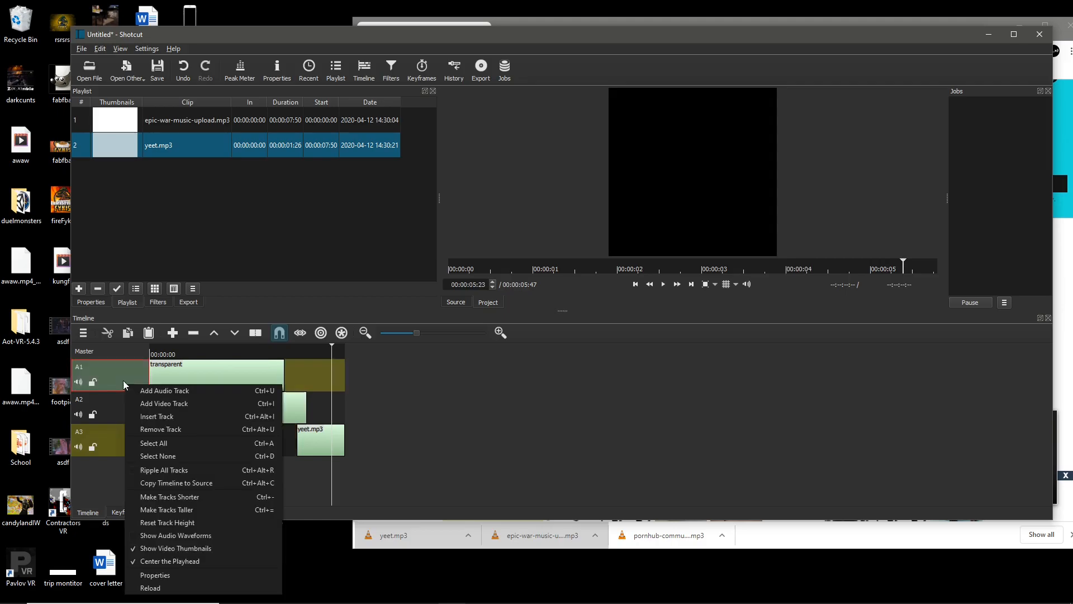
left_click(150, 408)
left_click_drag(194, 430, 289, 384)
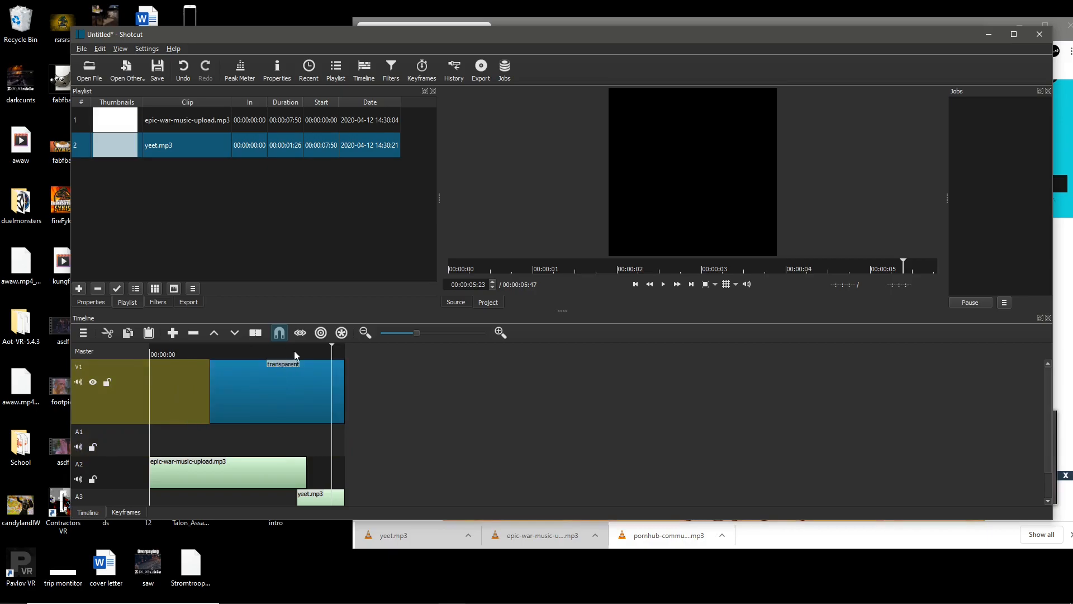
Split the transparent clip at 00:00:04:20, where yeet.mp3 begins, and delete the part before the split.
left_click(295, 355)
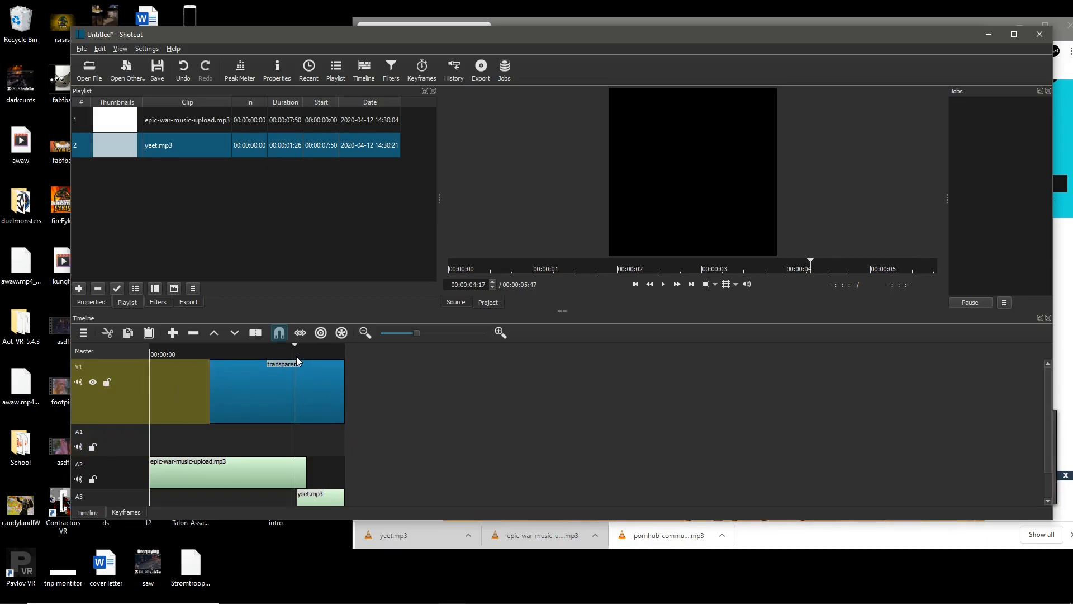
scroll(299, 357, "up", 1)
left_click(389, 354)
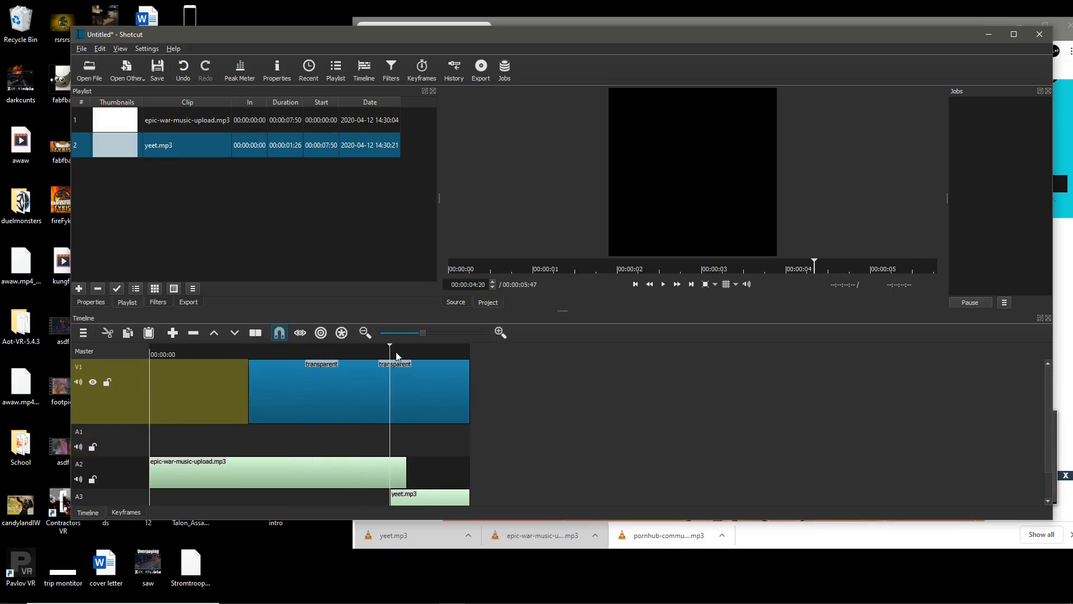
left_click(407, 382)
key("s")
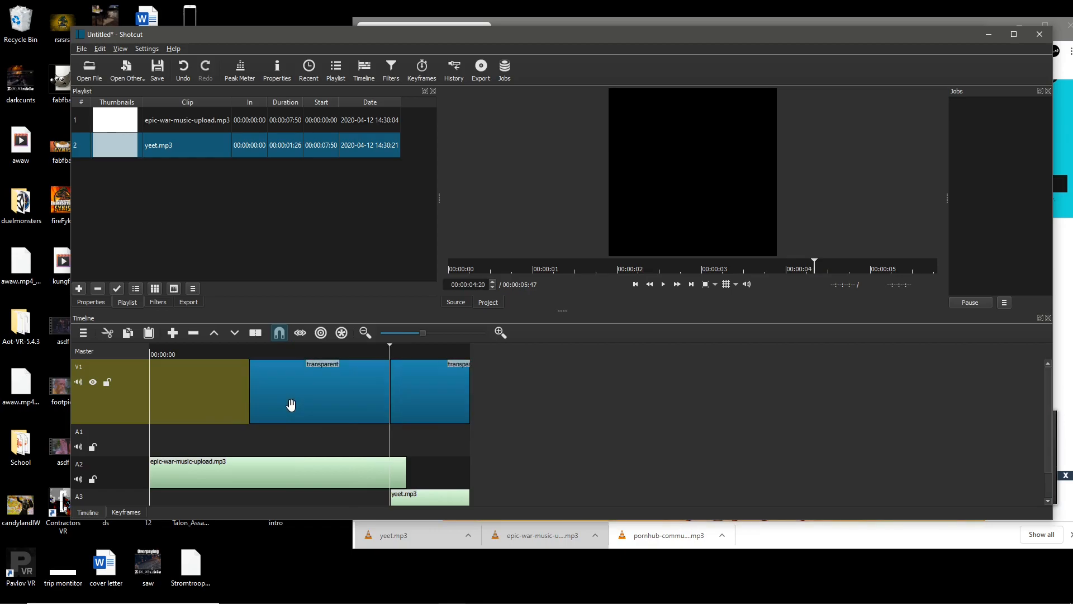
left_click(339, 390)
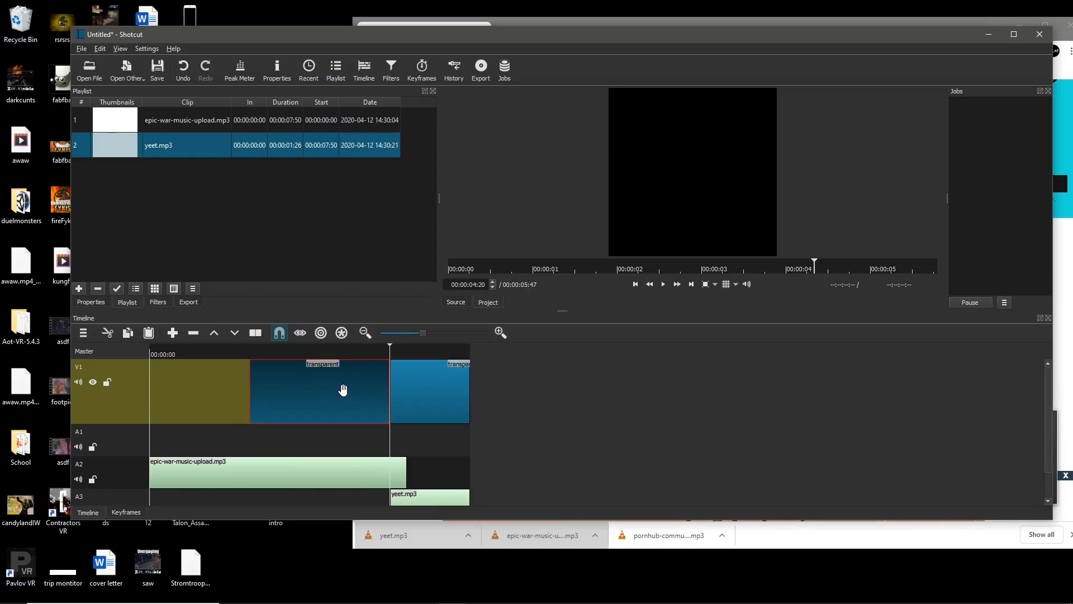
key("Delete")
Add a Text: Simple filter to the remaining transparent clip.
left_click(427, 384)
left_click(157, 302)
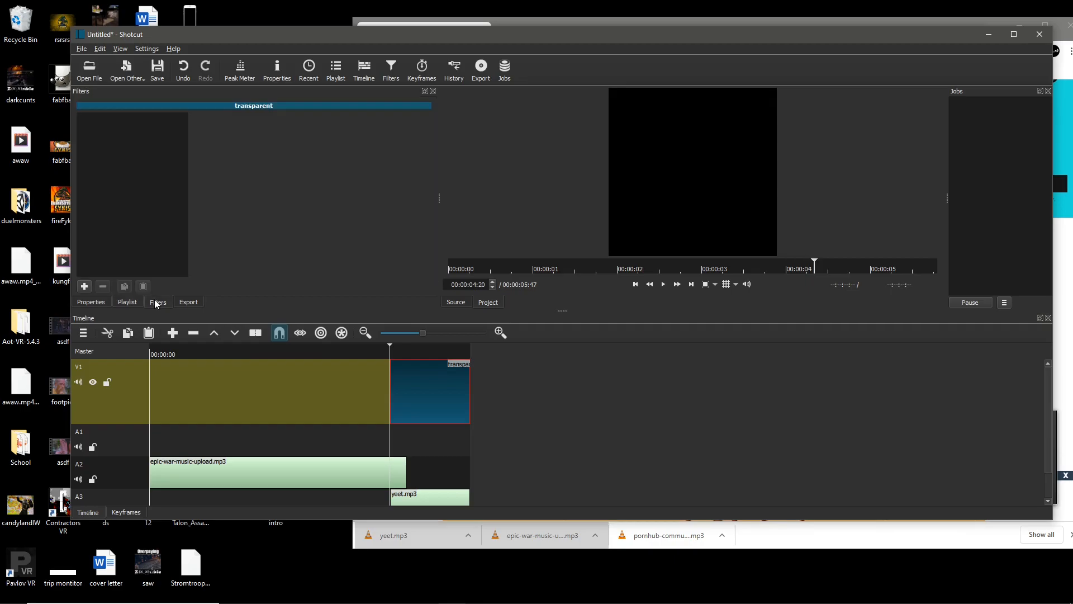
left_click(84, 287)
scroll(112, 263, "down", 3)
left_click(112, 283)
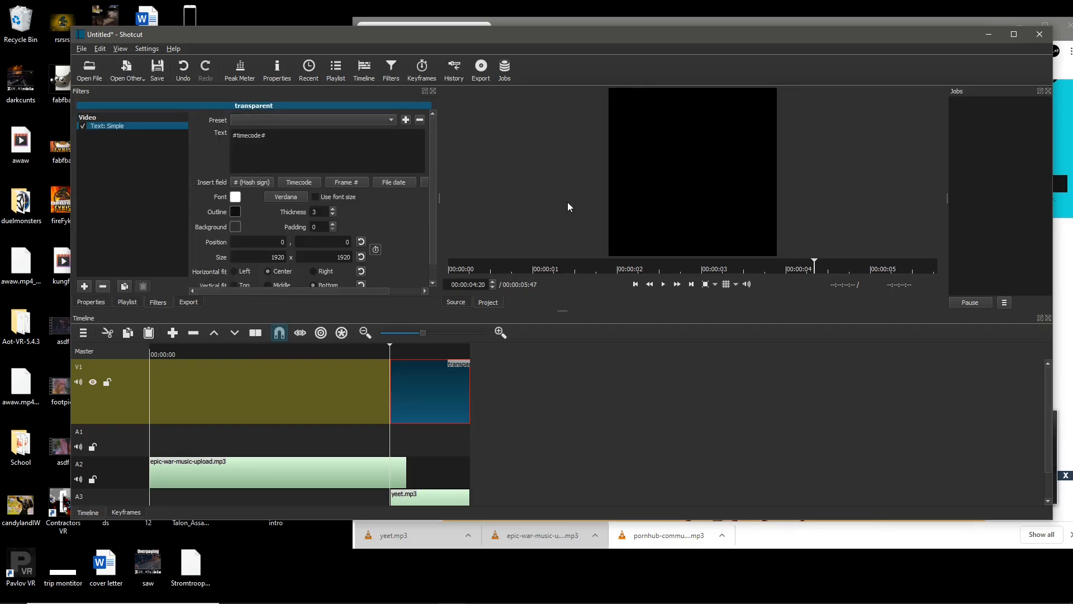
Replace the filter's text with "Yeet!" and set its font to Impact.
left_click_drag(278, 137, 27, 96)
type("Yeet")
left_click(272, 198)
type("in")
key("i")
key("i")
key("Return")
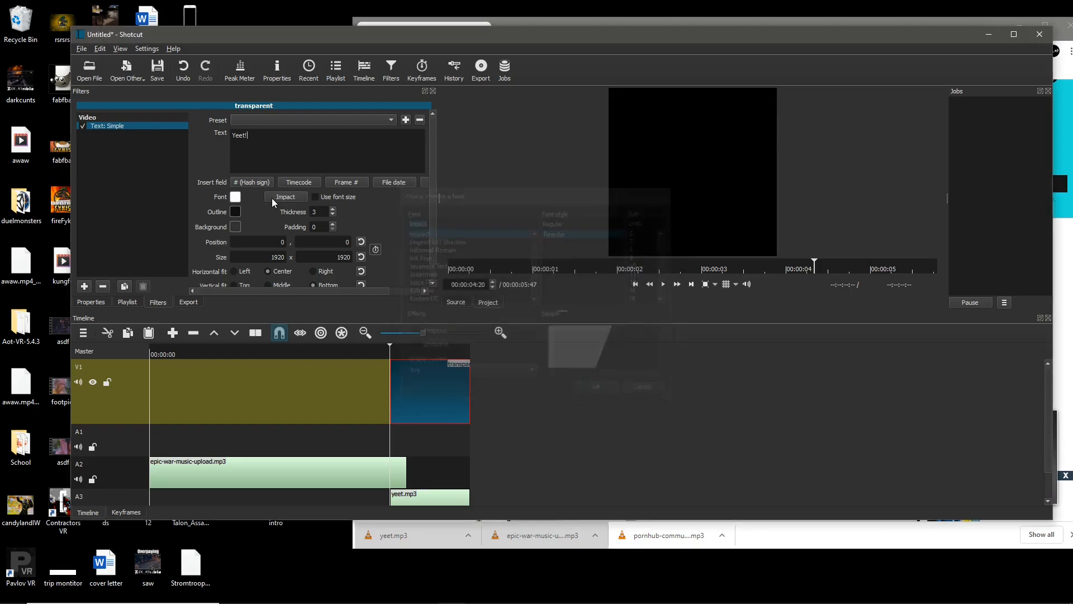
Shrink the Yeet! text box to about 1104 x 166 near the frame's lower edge and enable position and size keyframes at the clip's start.
left_click(451, 356)
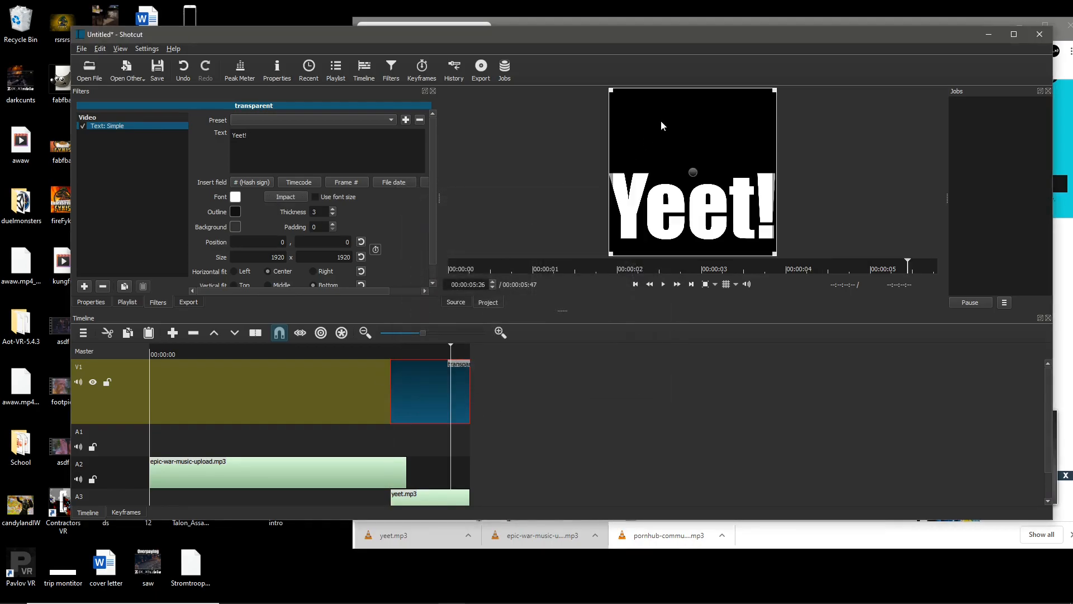
left_click_drag(610, 91, 680, 244)
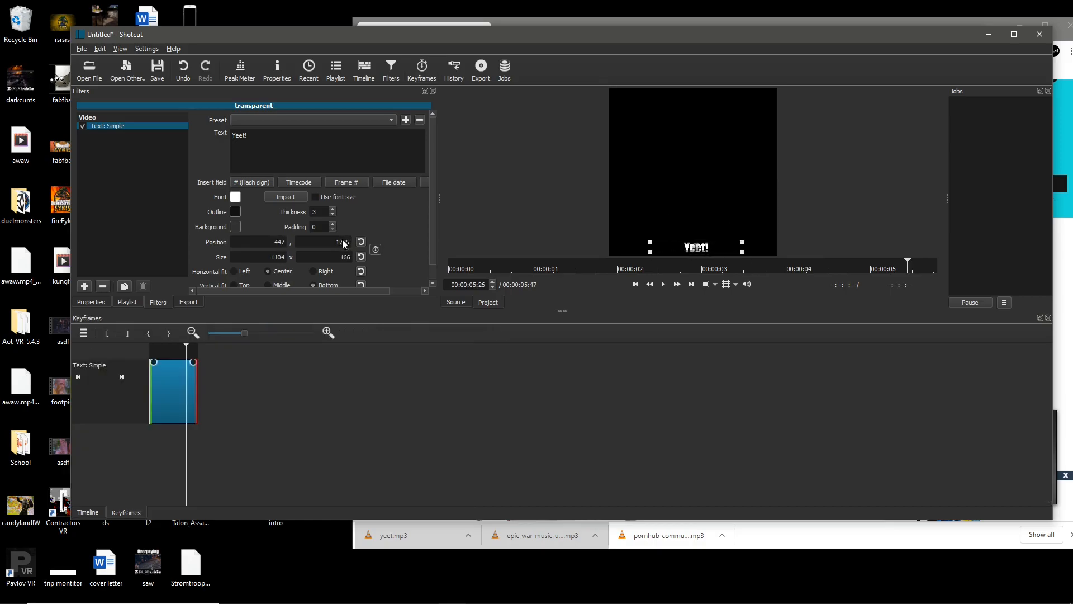
left_click(150, 354)
left_click(376, 249)
Keyframe the Yeet! text shortly after the clip's start, enlarging its box to span the whole frame and centring it.
left_click_drag(154, 354, 162, 356)
left_click_drag(651, 242, 574, 103)
left_click_drag(743, 103, 797, 103)
left_click_drag(685, 177, 701, 168)
left_click_drag(812, 95, 803, 102)
left_click_drag(591, 240, 611, 230)
left_click_drag(803, 103, 784, 118)
Keyframe the large text near the clip's end, then shrink it to about 1461 x 185 and move it below the frame at the end.
left_click_drag(161, 354, 187, 354)
left_click_drag(698, 172, 698, 172)
left_click(197, 353)
left_click_drag(611, 118, 659, 213)
left_click_drag(722, 221, 688, 288)
Move the last position and size keyframe earlier and play the text animation.
left_click_drag(197, 353, 101, 359)
left_click_drag(245, 333, 288, 334)
left_click_drag(625, 434, 583, 433)
key("space")
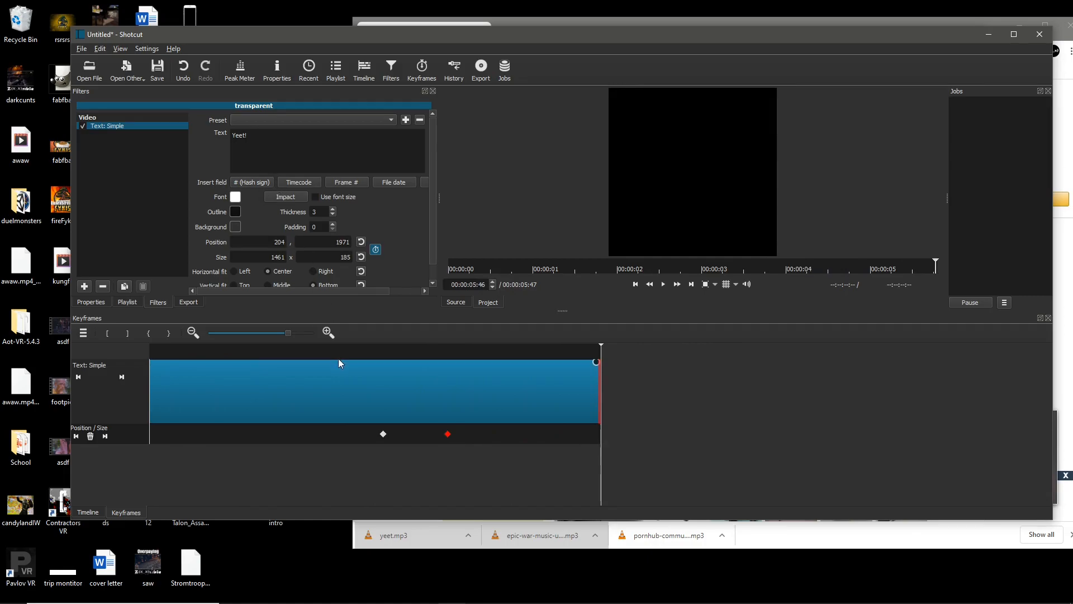
Select the WebM VP9 with alpha channel preset for exporting the clip.
left_click(186, 303)
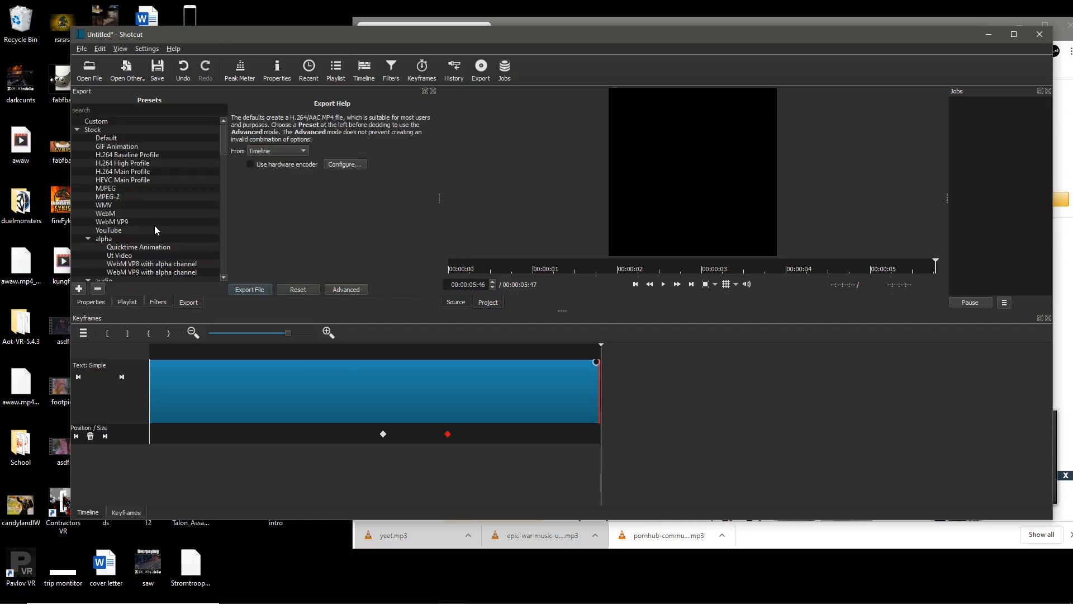
scroll(155, 226, "down", 2)
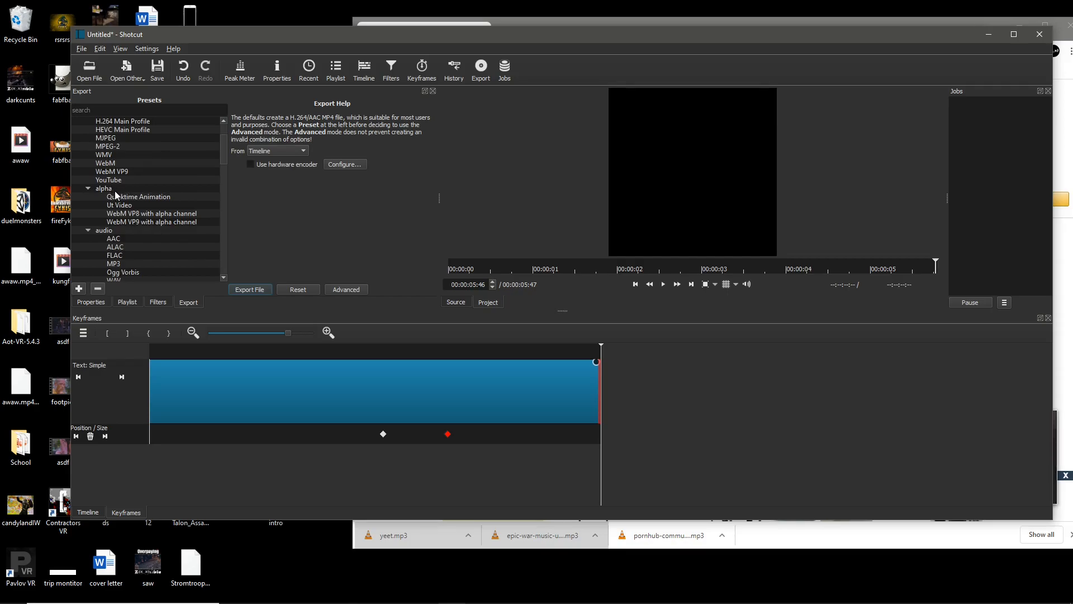
left_click(116, 207)
left_click(118, 215)
left_click(122, 222)
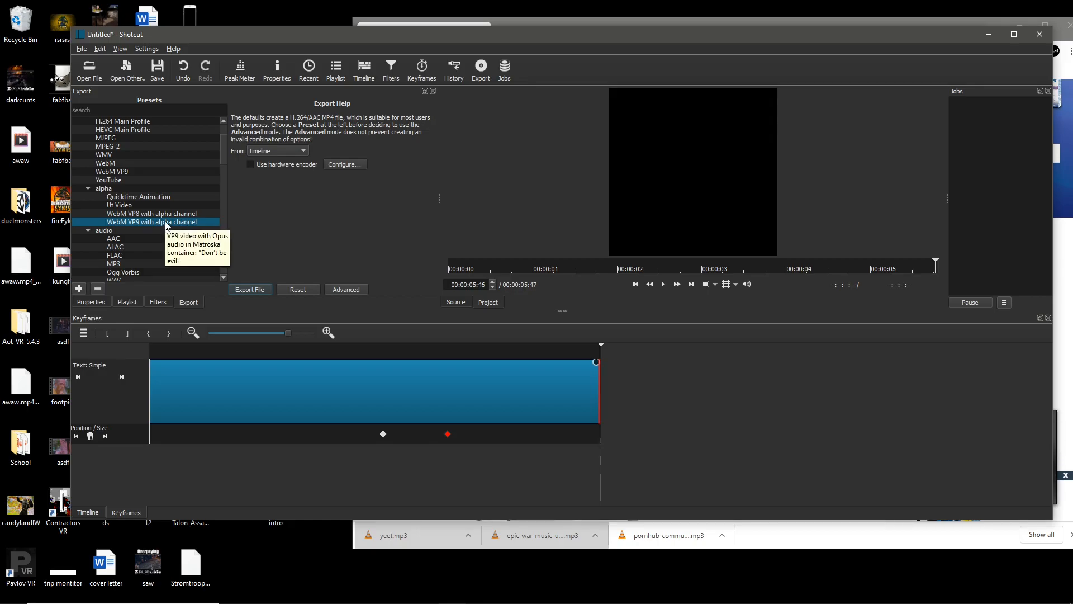
Examine the advanced video and codec settings of the selected export preset.
left_click(244, 287)
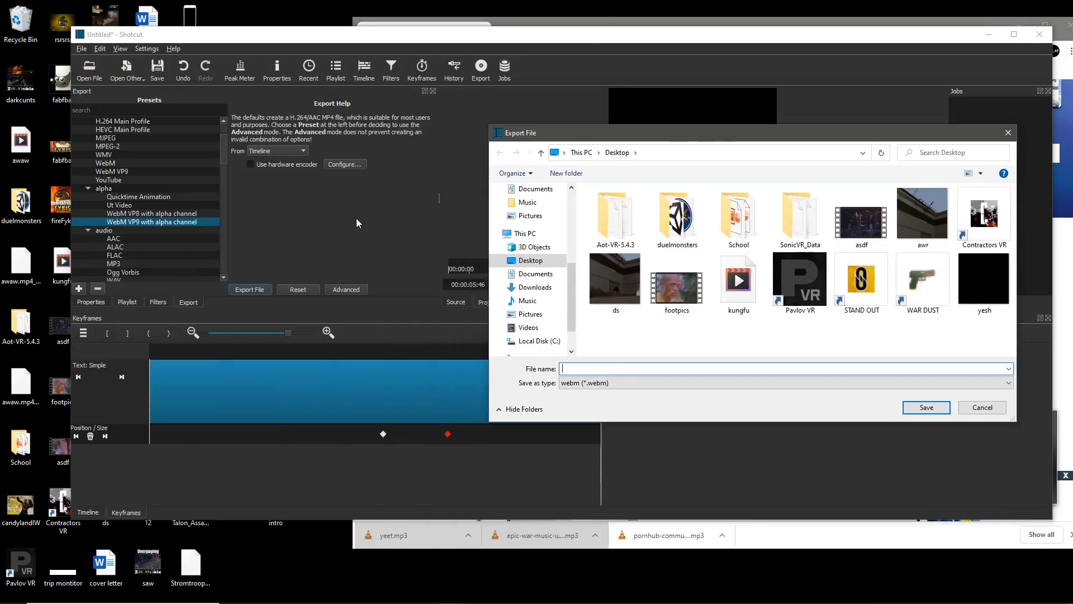
left_click(1009, 133)
left_click(357, 290)
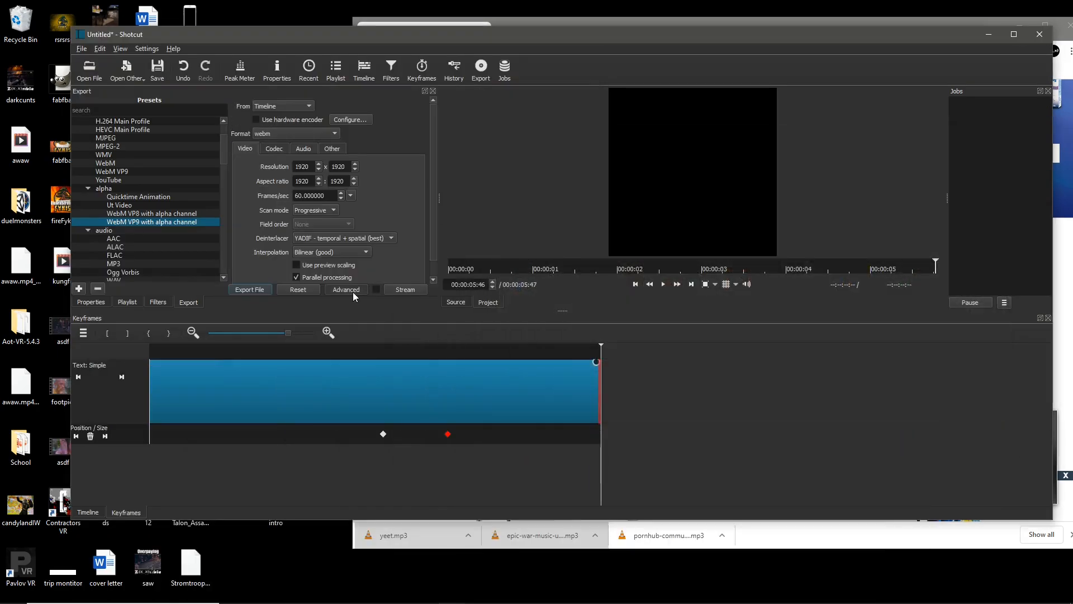
scroll(280, 278, "down", 1)
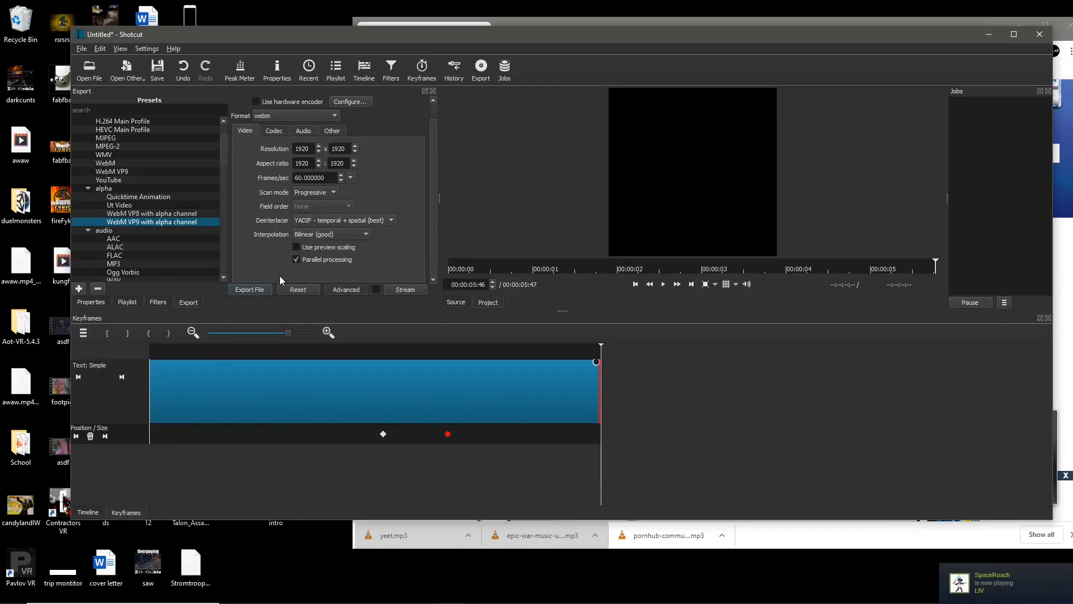
scroll(278, 270, "up", 1)
left_click(278, 150)
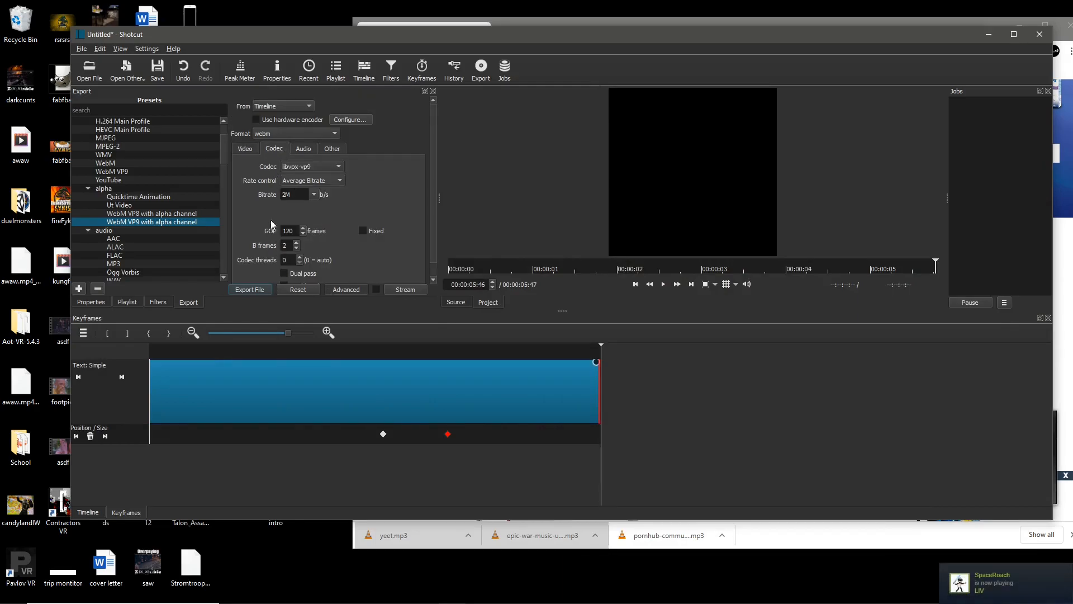
scroll(261, 240, "down", 1)
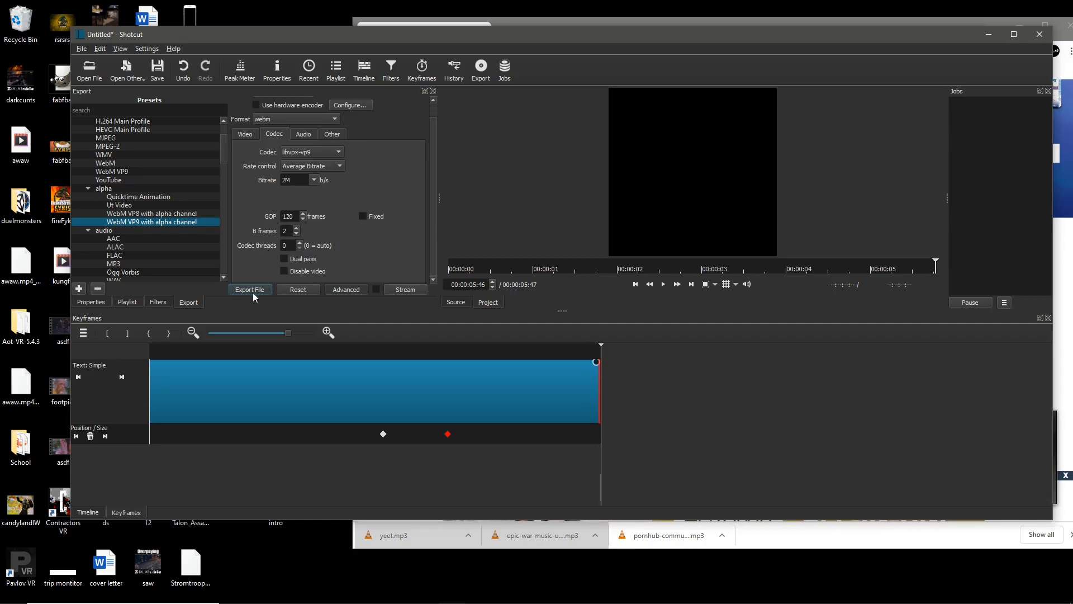
left_click(244, 135)
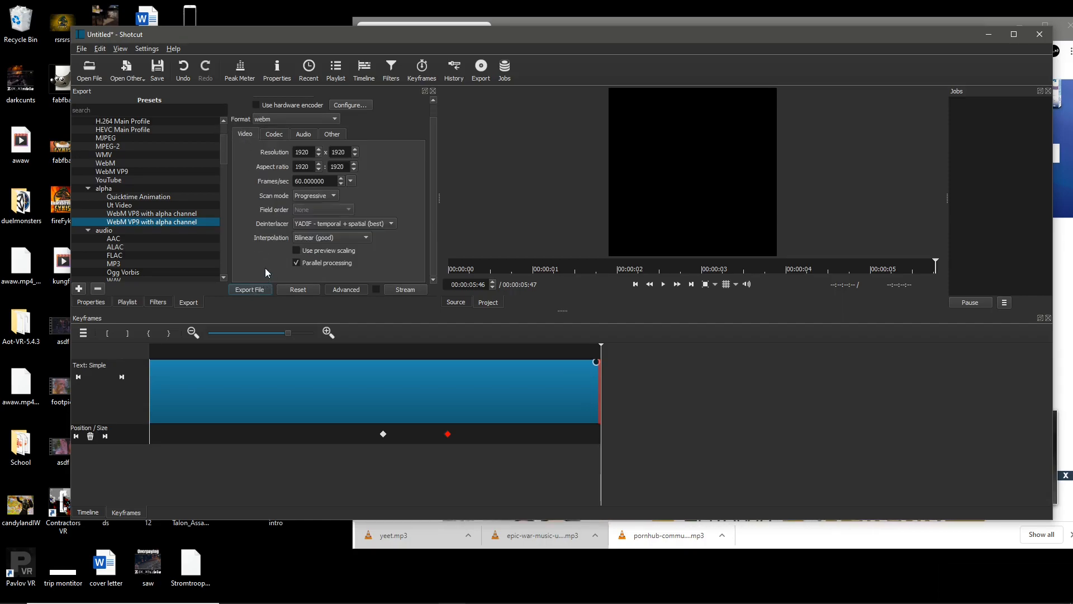
Export the clip to the Desktop as a WebM file named Yeet!
left_click(256, 291)
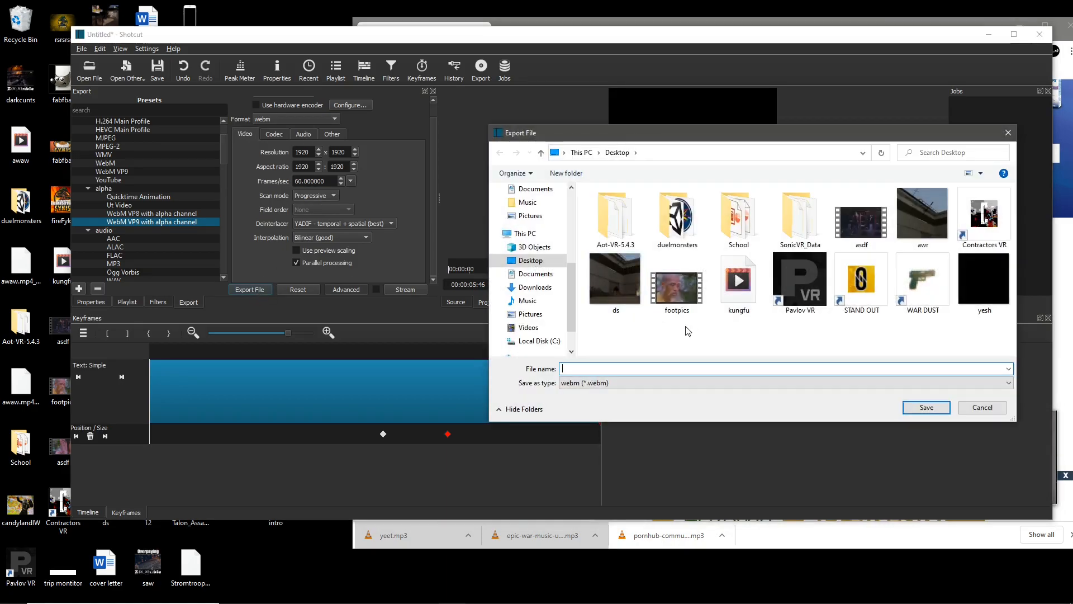
type("Y")
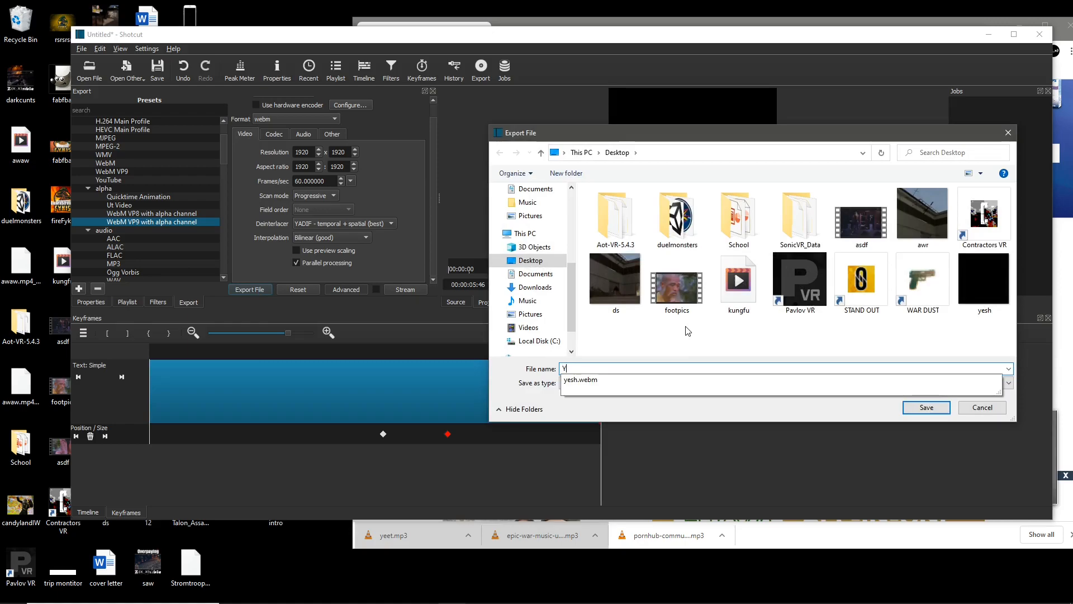
type("eet!")
left_click(926, 407)
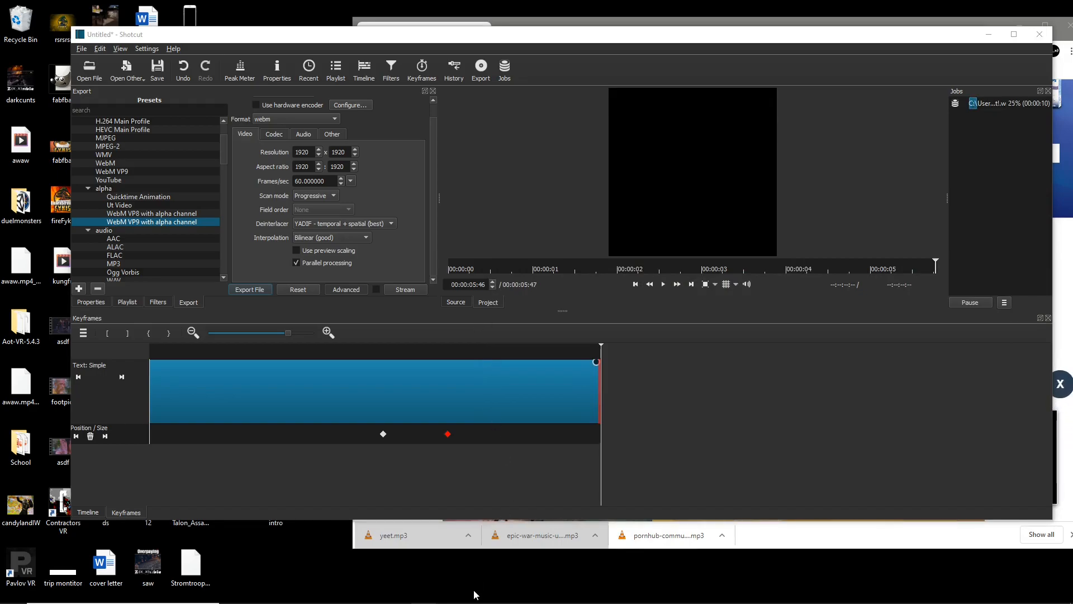
Switch to the OBS window with the VR tester scenes and duplicate the SnkDeath scene, keeping the suggested name.
mouse_move(477, 602)
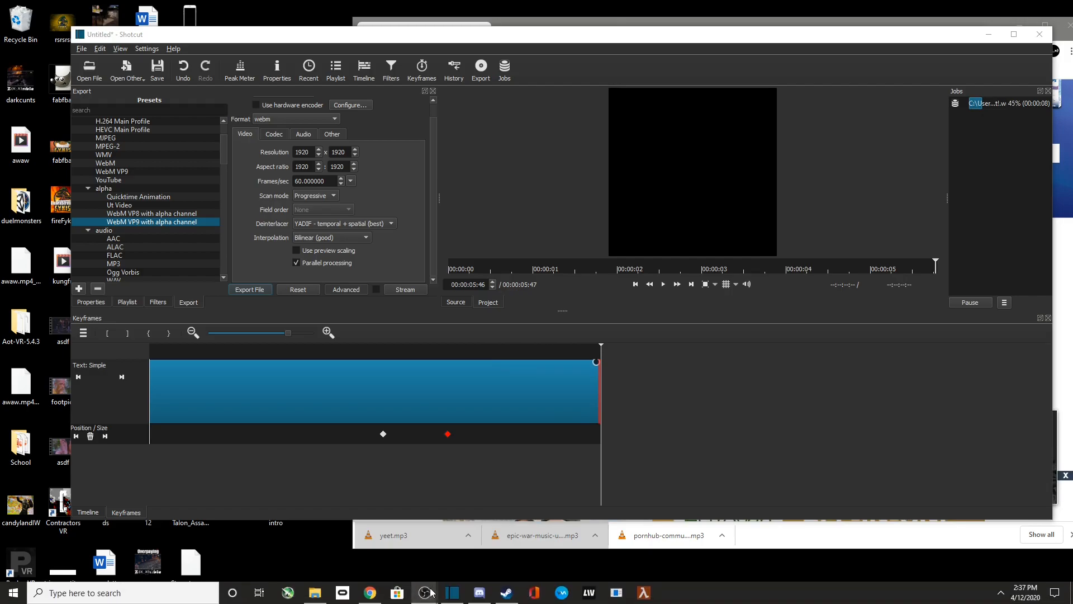
mouse_move(425, 593)
mouse_move(391, 508)
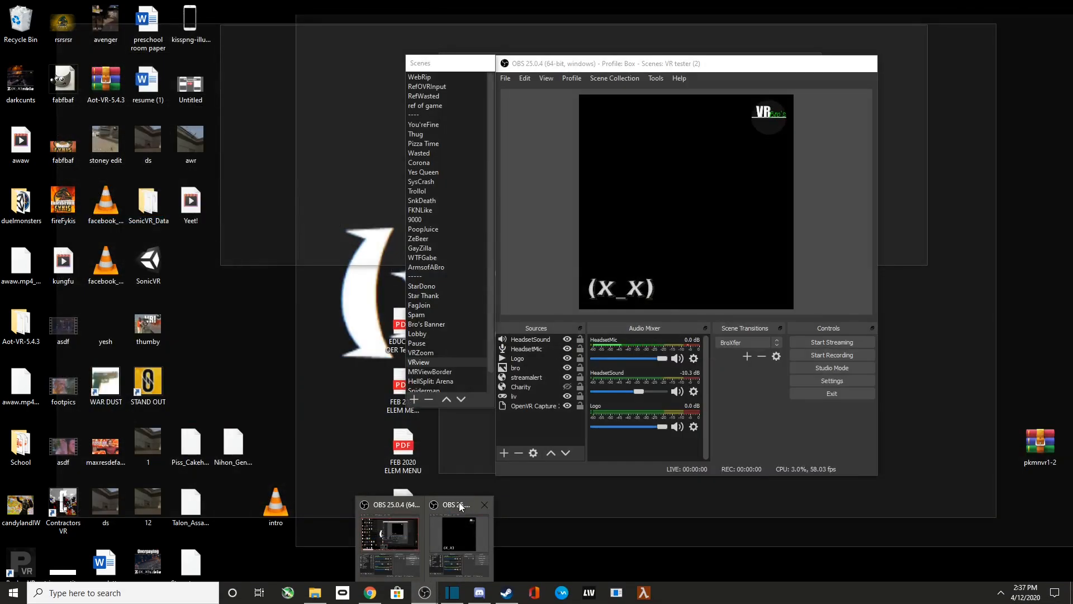
left_click(459, 509)
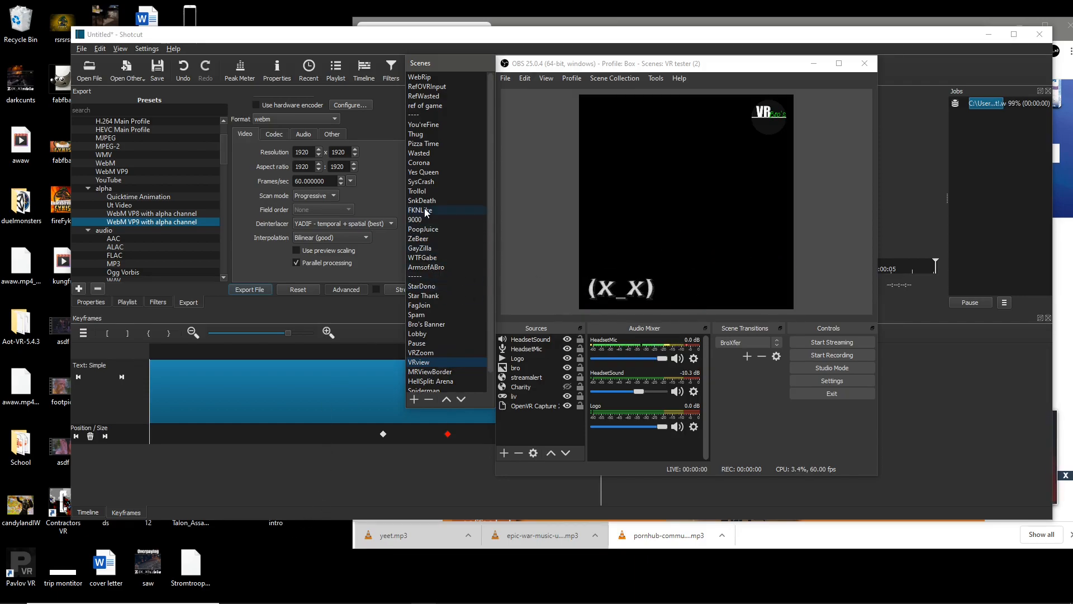
right_click(430, 174)
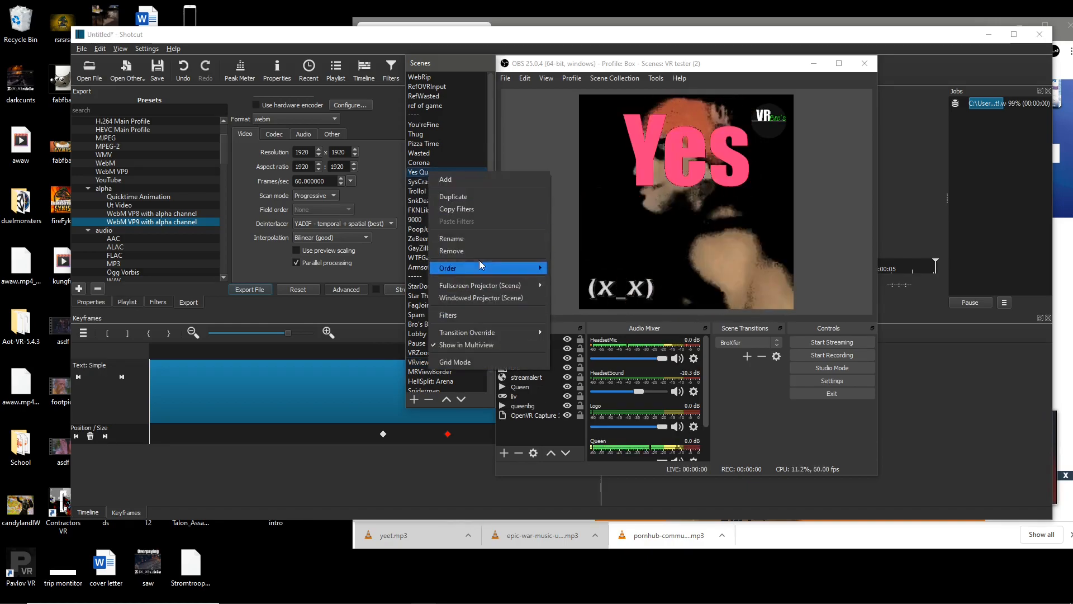
left_click(414, 192)
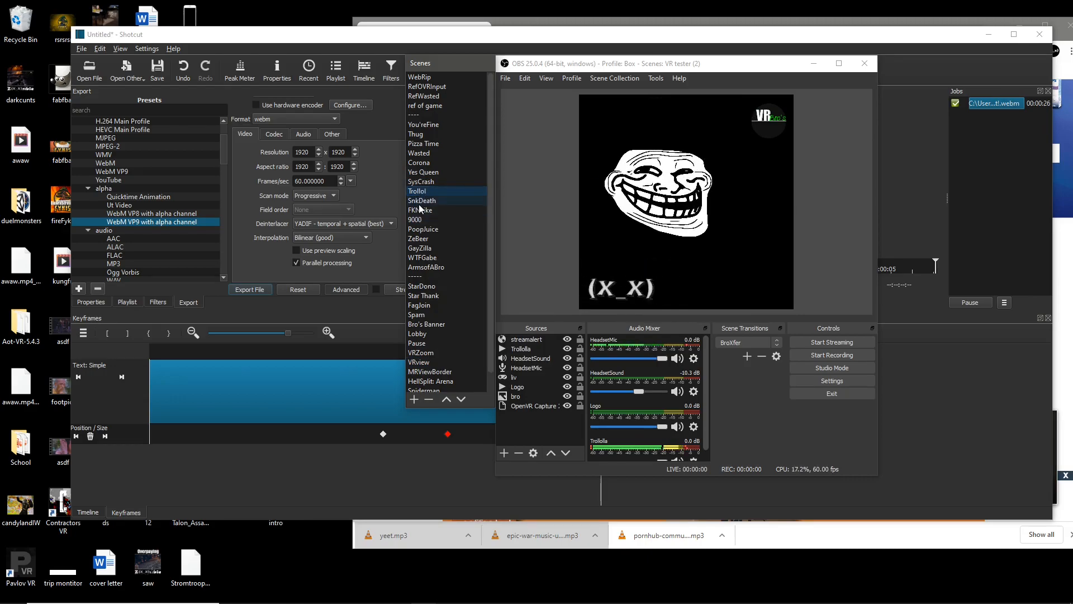
right_click(421, 205)
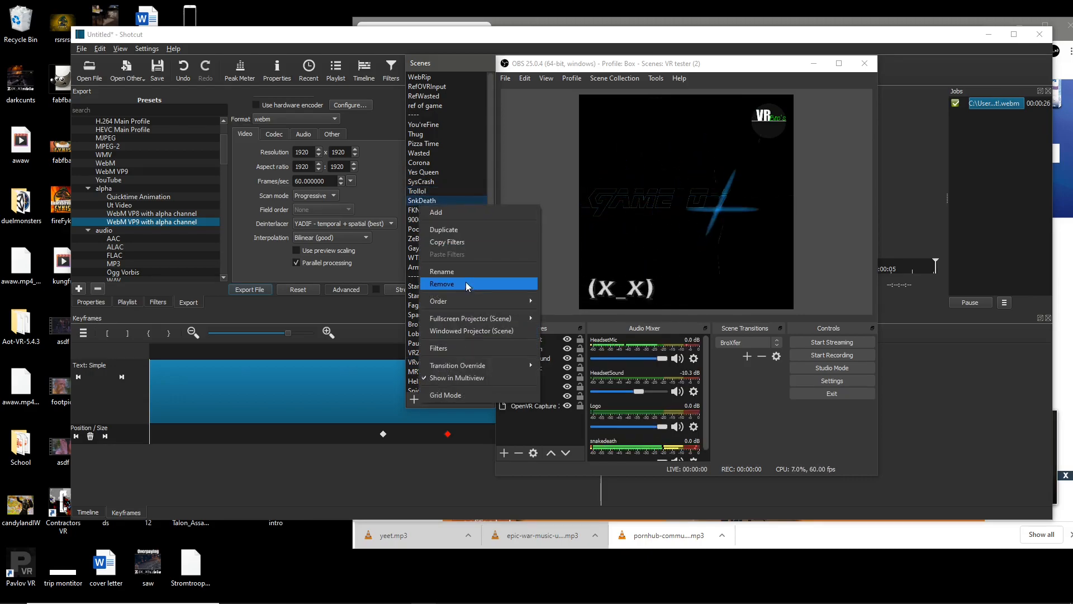
left_click(474, 231)
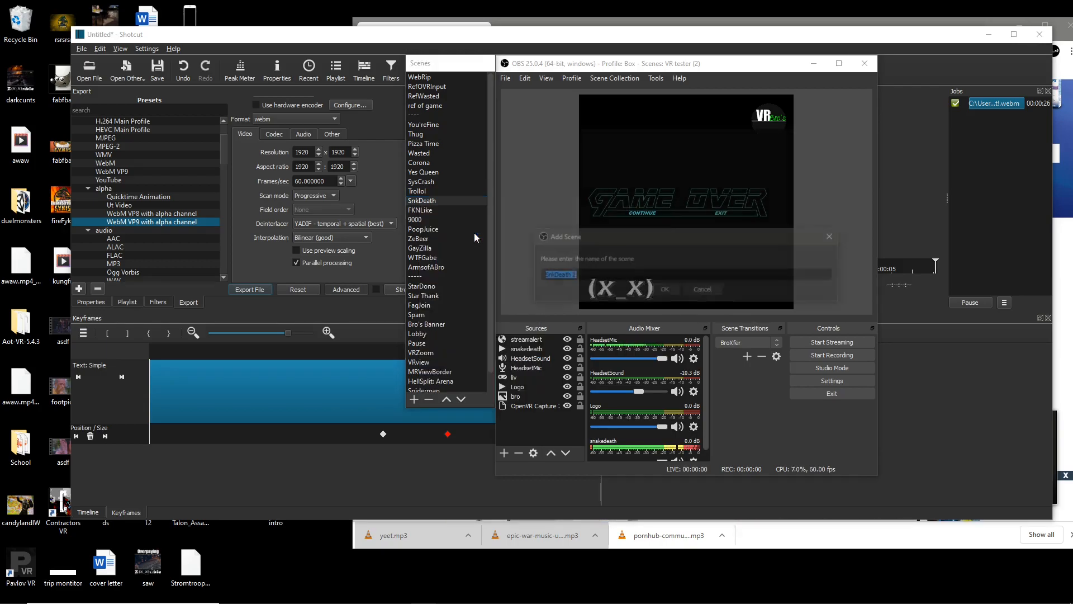
left_click(664, 289)
Rename the duplicated SnkDeath scene as Yeet! and move it directly below ArmsofABro in the scene order.
right_click(427, 380)
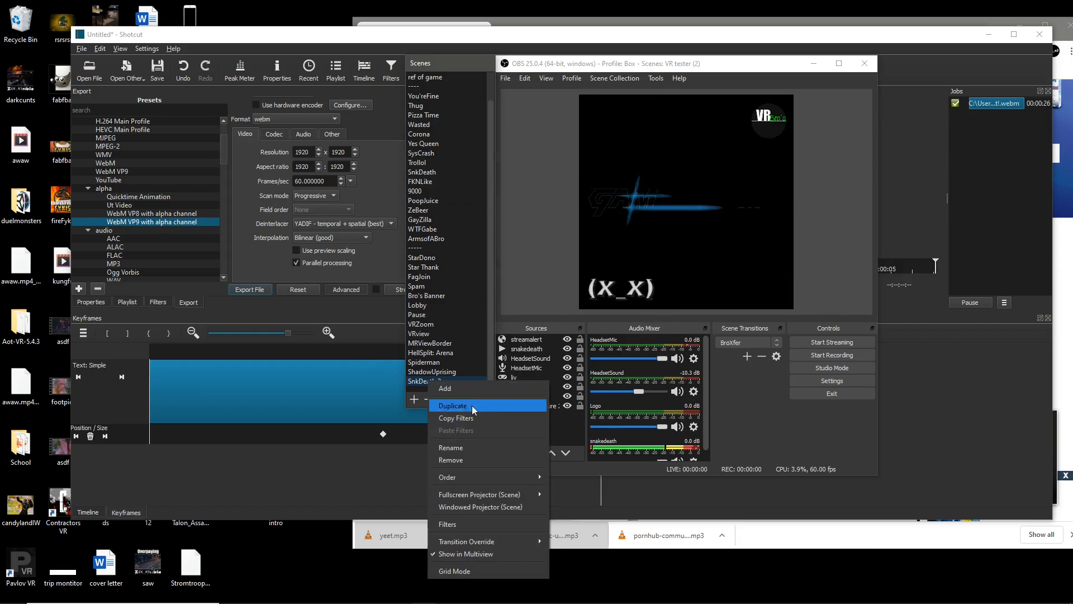
left_click(485, 447)
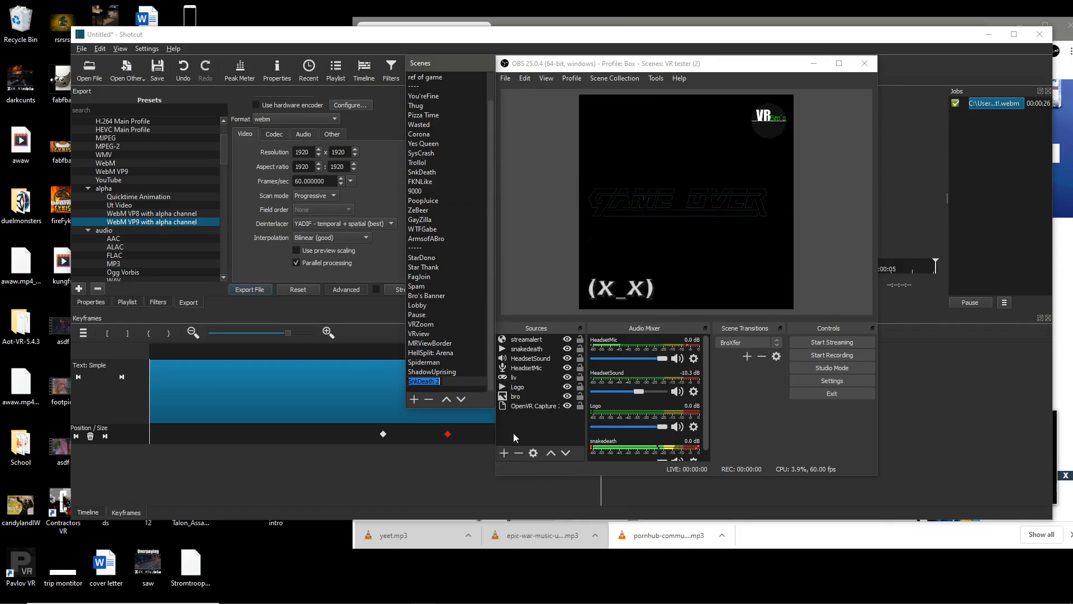
type("Yeet")
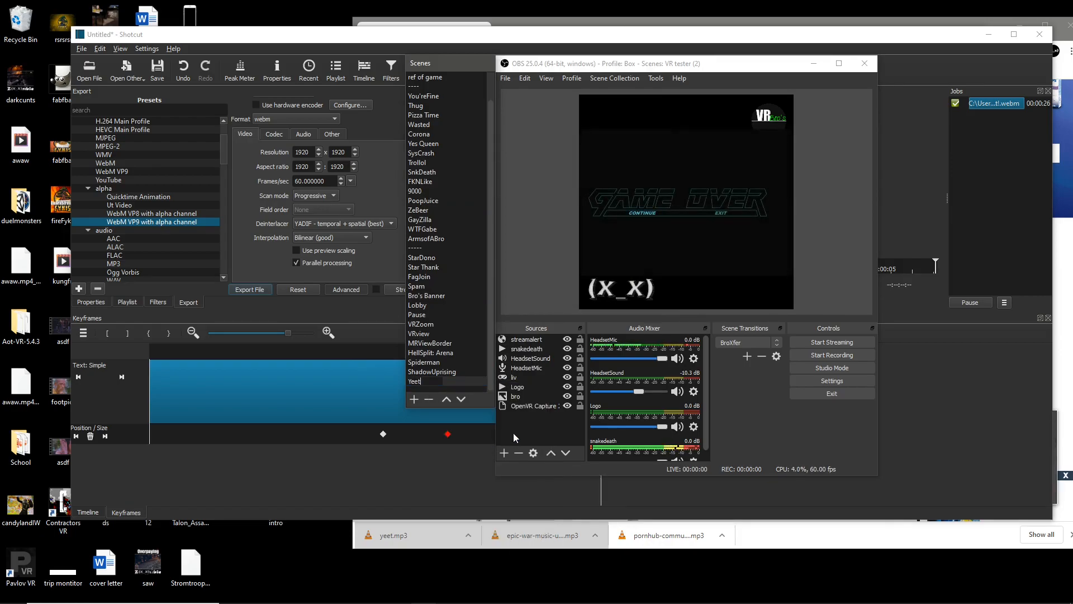
type("!")
key("Return")
left_click_drag(425, 384, 438, 274)
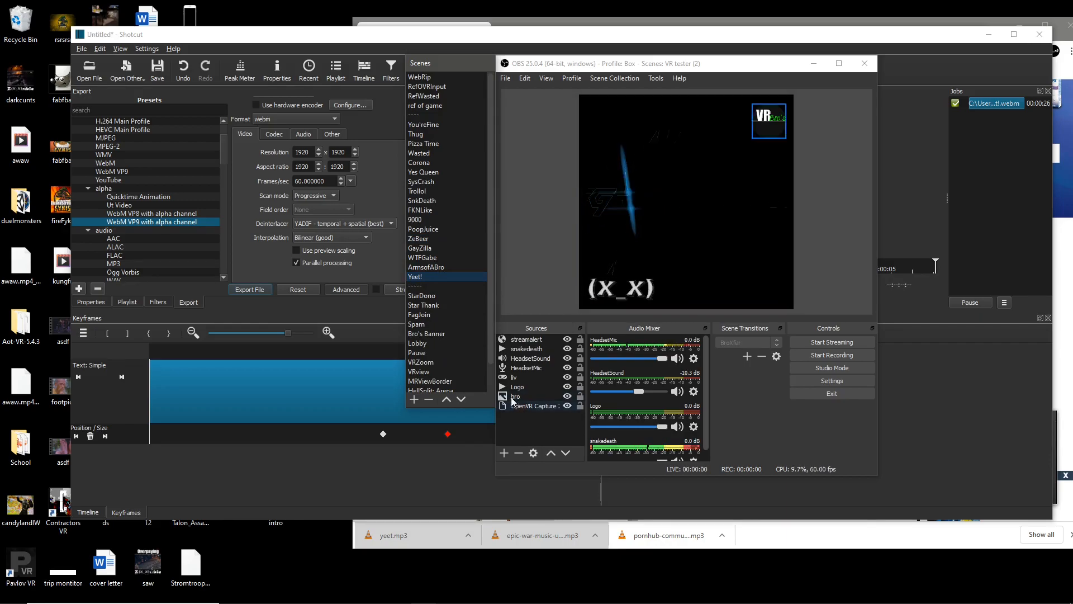
View the VRZoom and VRview scenes to compare their previews.
scroll(441, 348, "down", 1)
left_click(441, 343)
right_click(441, 342)
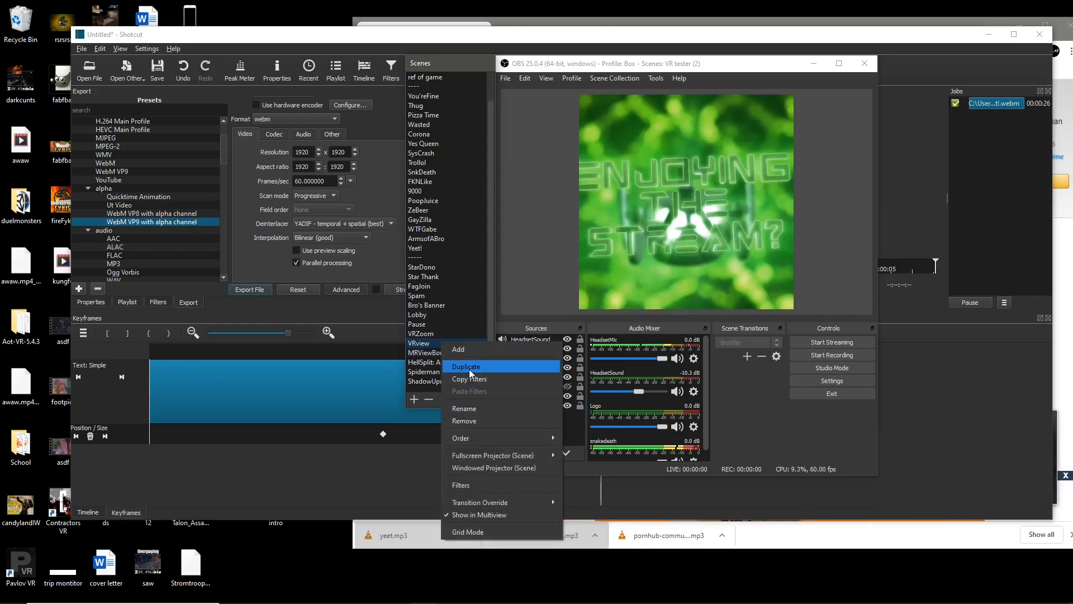
left_click(434, 334)
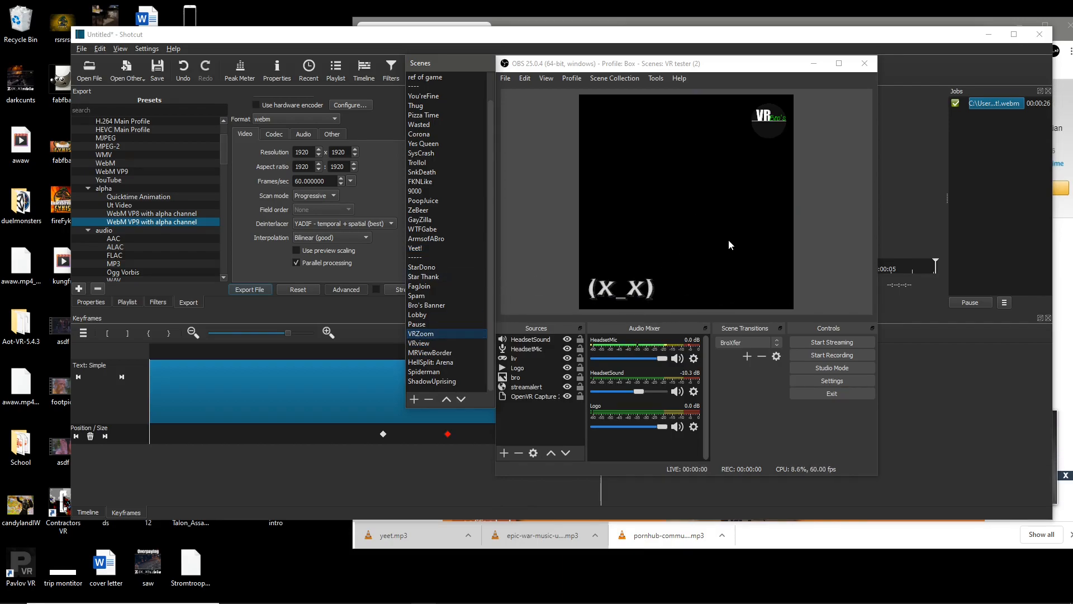
key("Down")
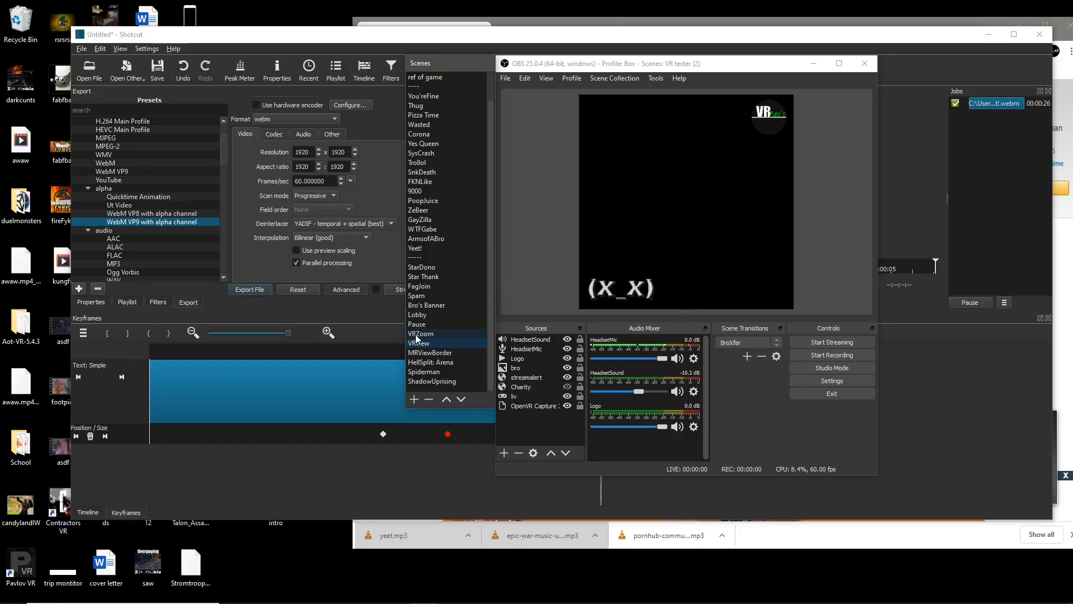
Remove the snakedeath source from the Yeet! scene.
left_click(434, 247)
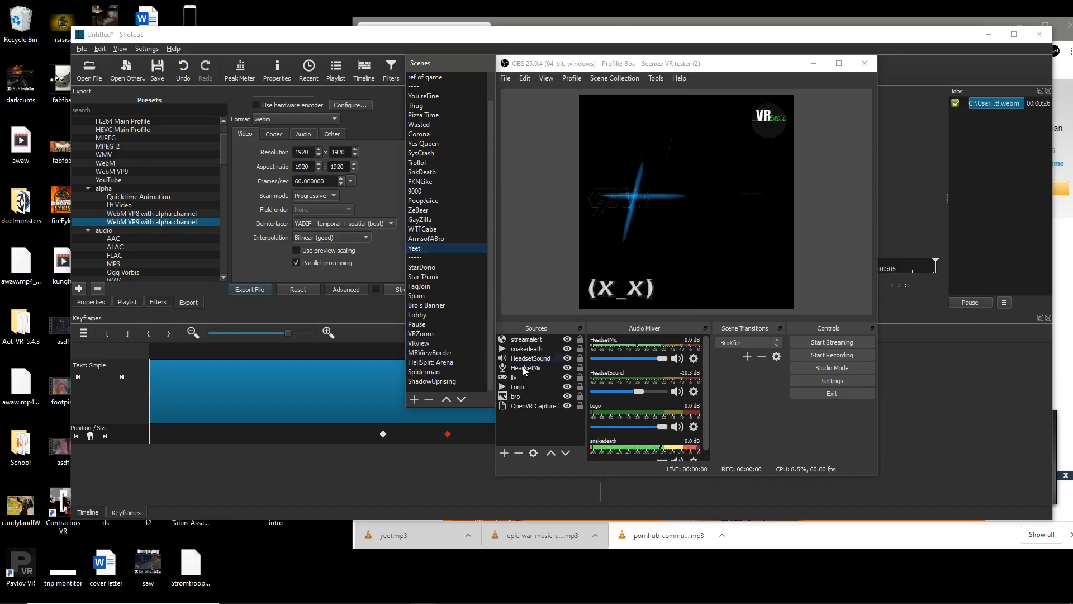
left_click(533, 349)
right_click(532, 349)
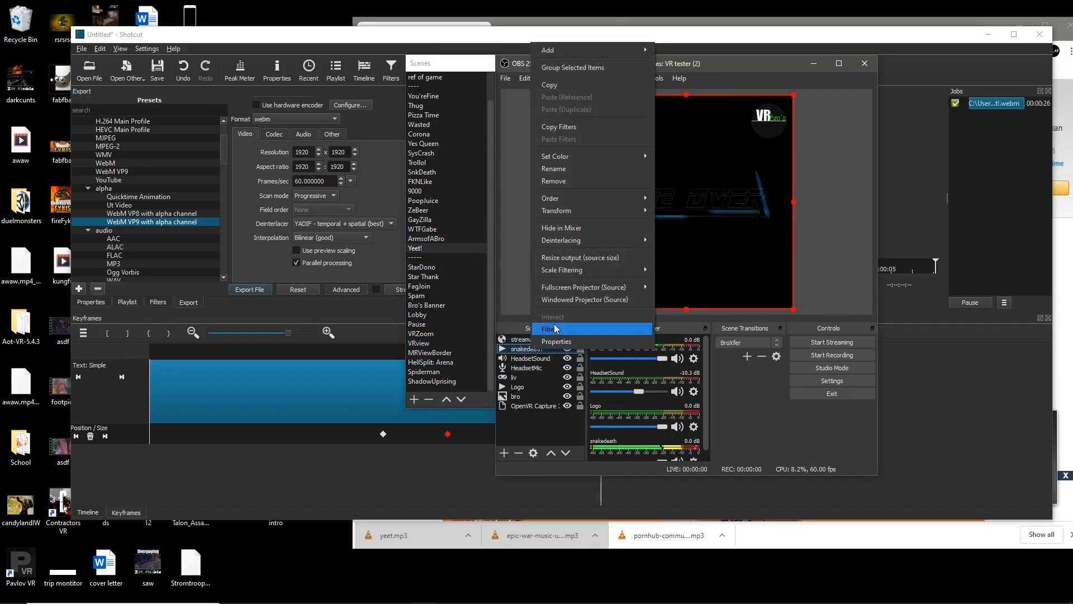
left_click(573, 181)
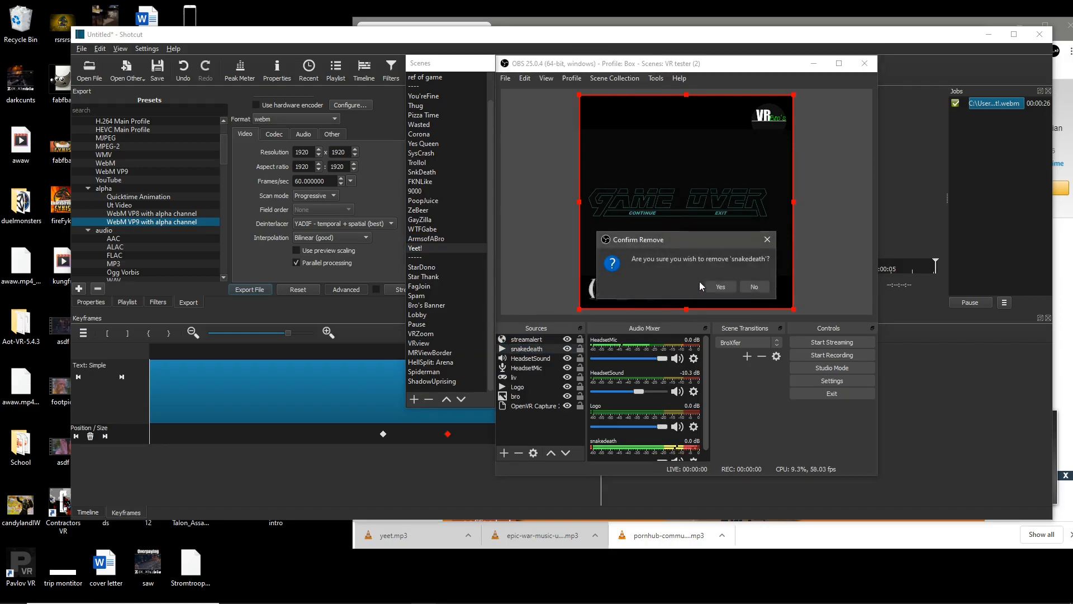
left_click(719, 285)
Add a new media source named Yeet to the Yeet! scene.
left_click(505, 453)
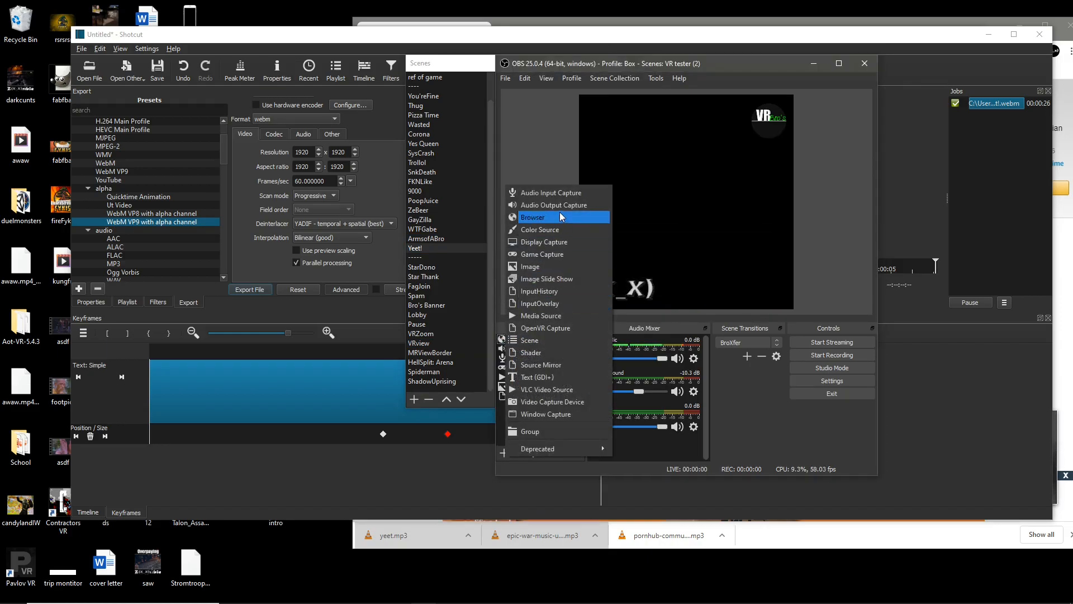
left_click(558, 314)
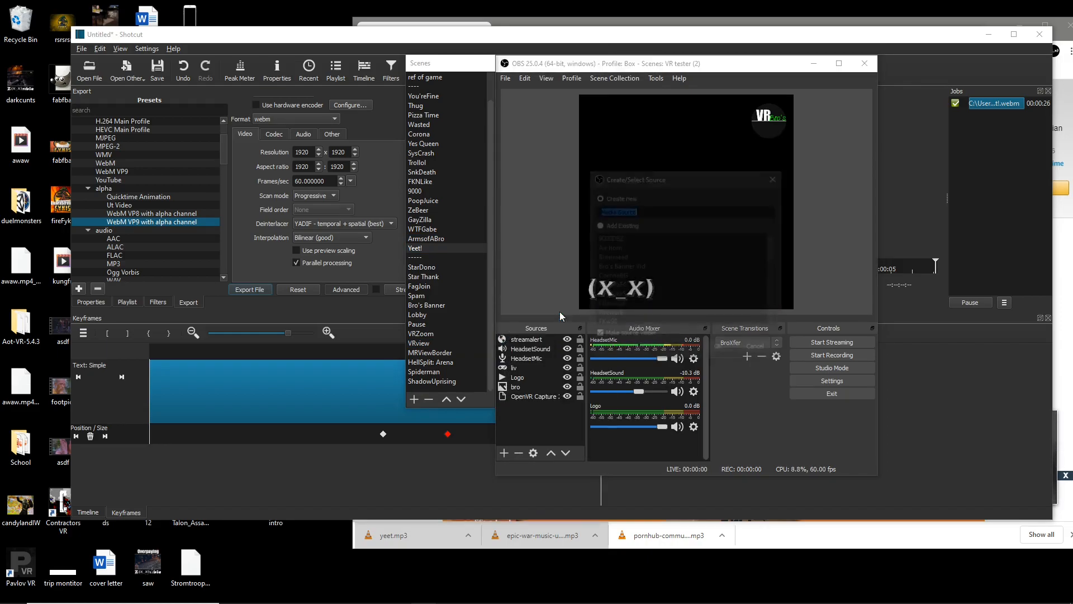
type("Yeet")
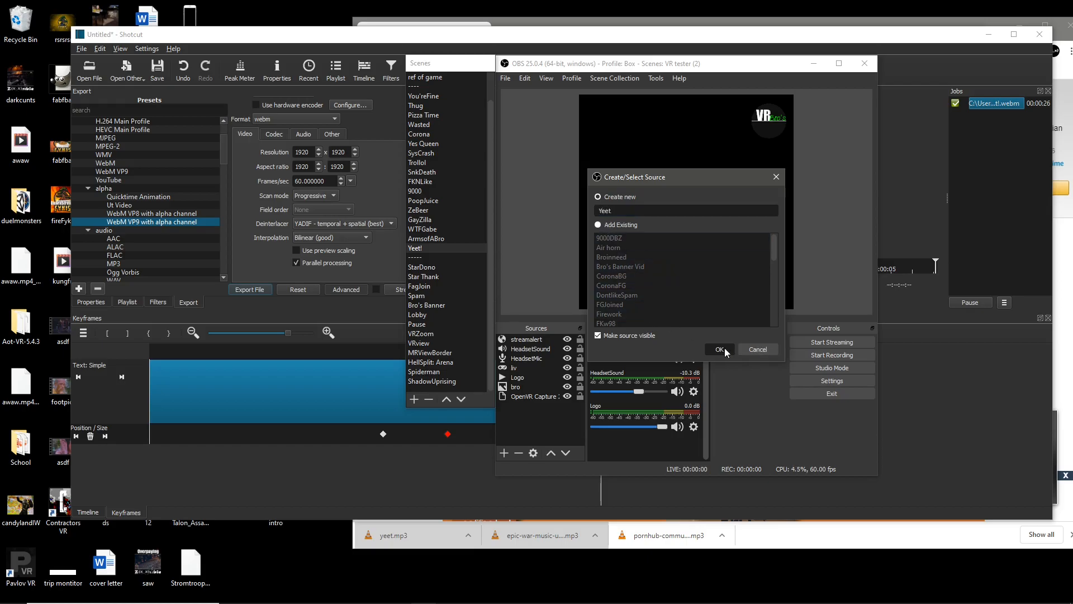
left_click(720, 349)
Load Yeet!.webm from the Desktop as the local file of the Yeet media source.
left_click(963, 343)
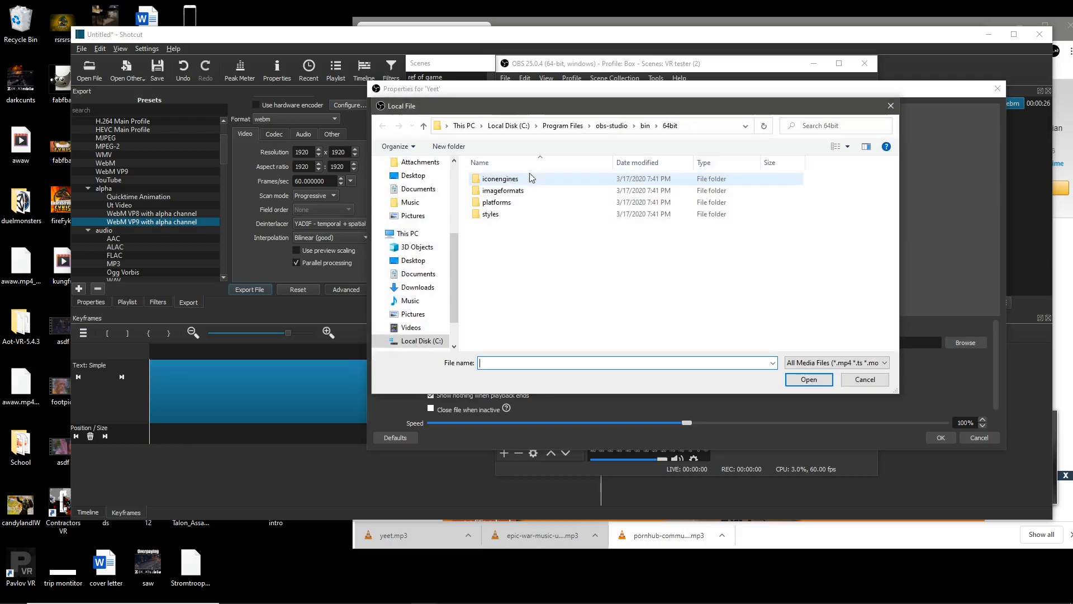
left_click(425, 177)
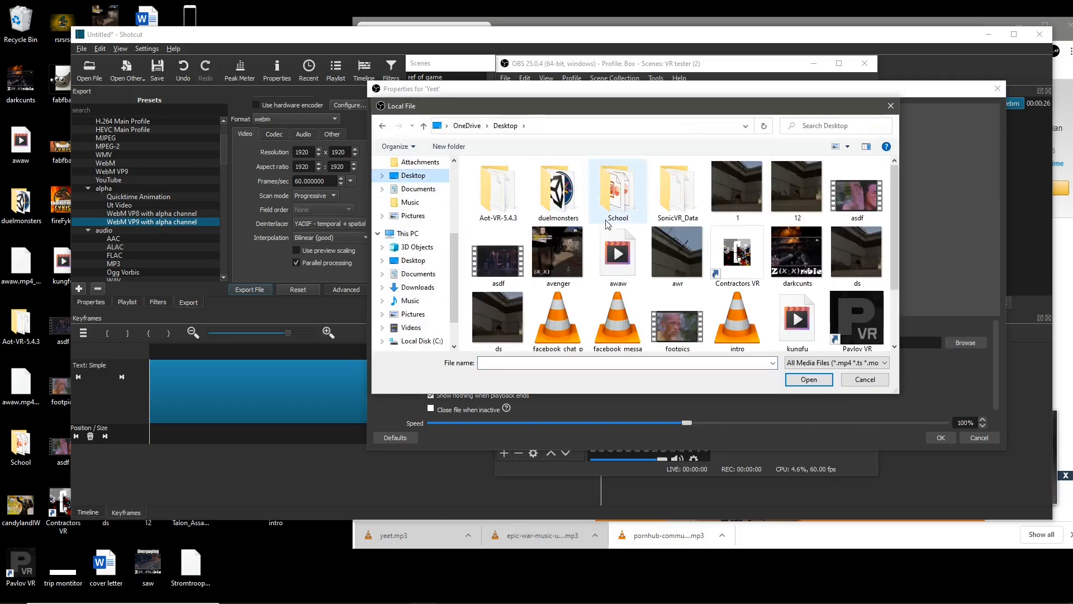
scroll(599, 225, "down", 2)
double_click(754, 316)
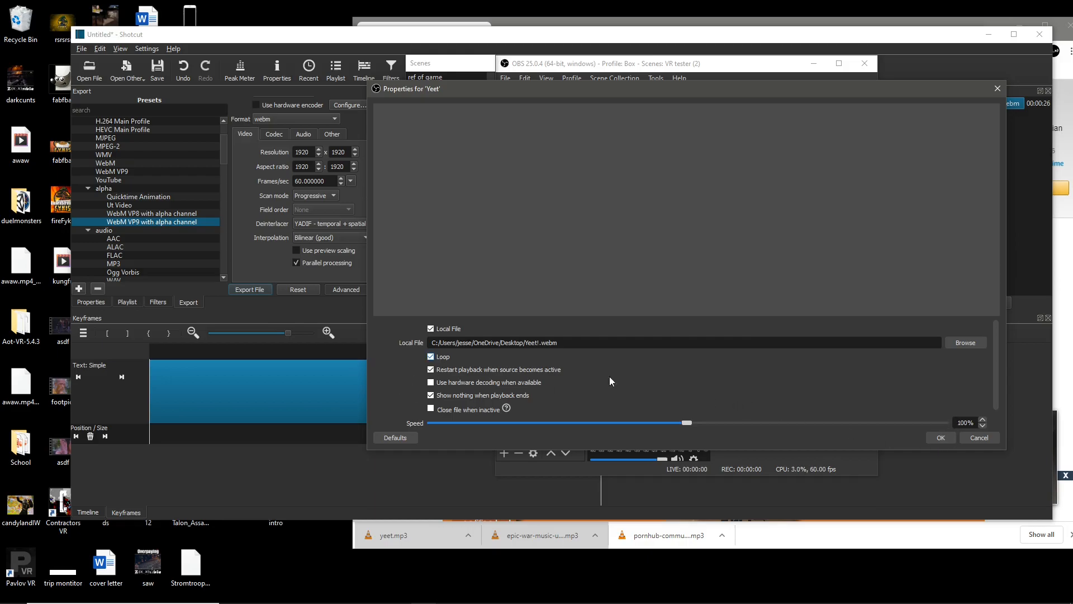
Apply the Yeet media source's properties and reactivate the Yeet! scene to replay the clip with the Yeet source selected.
left_click(935, 438)
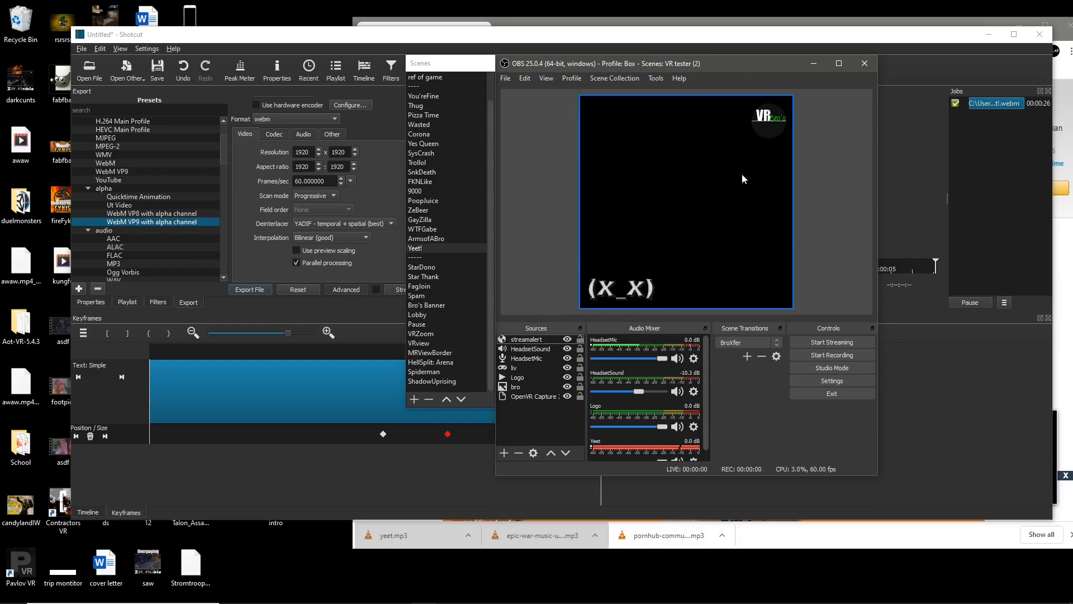
left_click(530, 341)
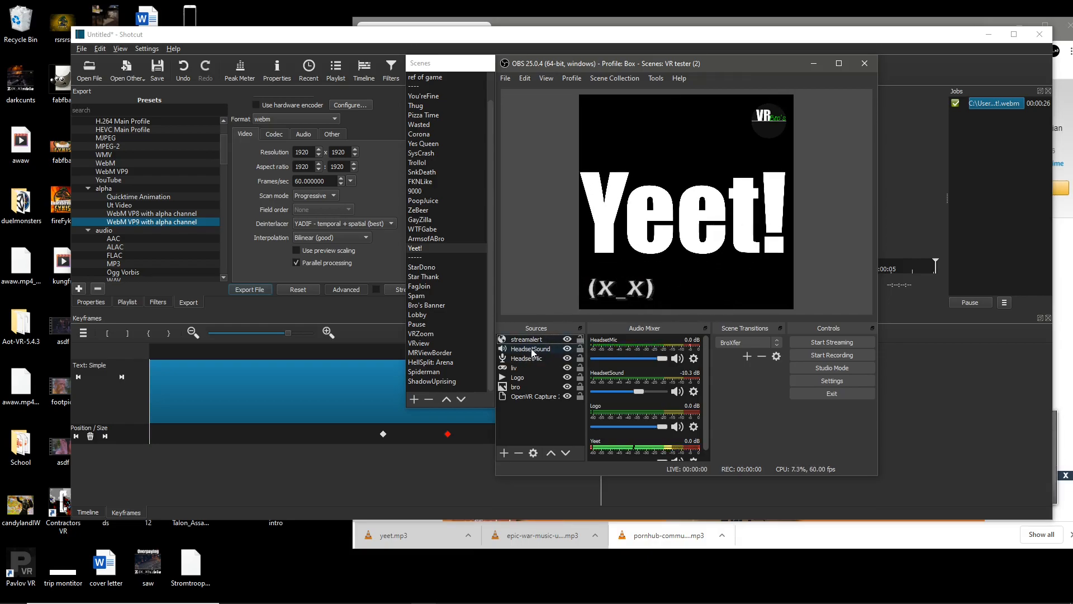
left_click(424, 249)
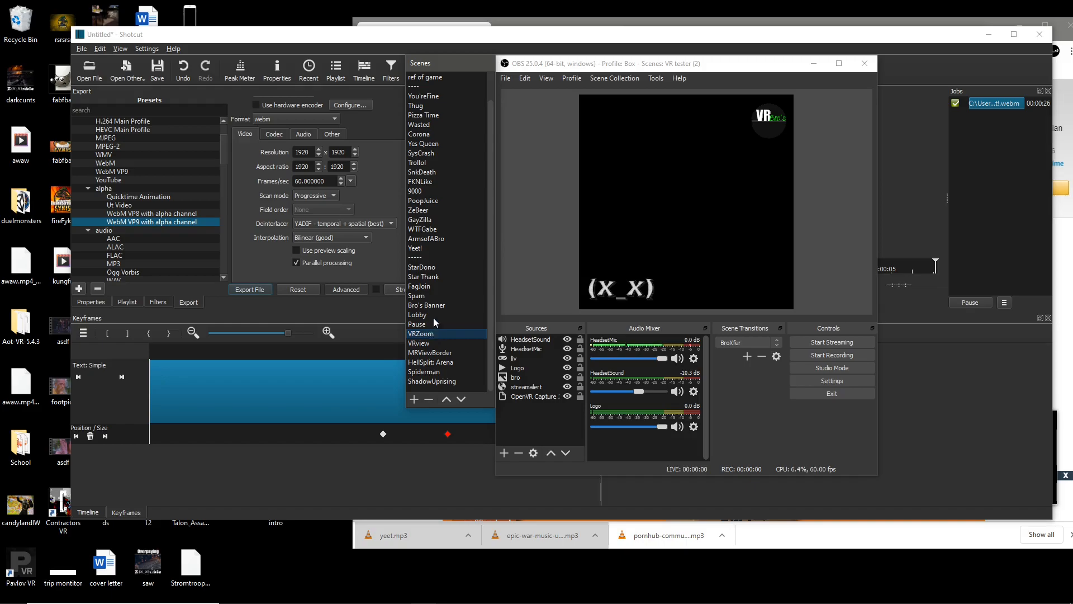
left_click(435, 247)
left_click(528, 340)
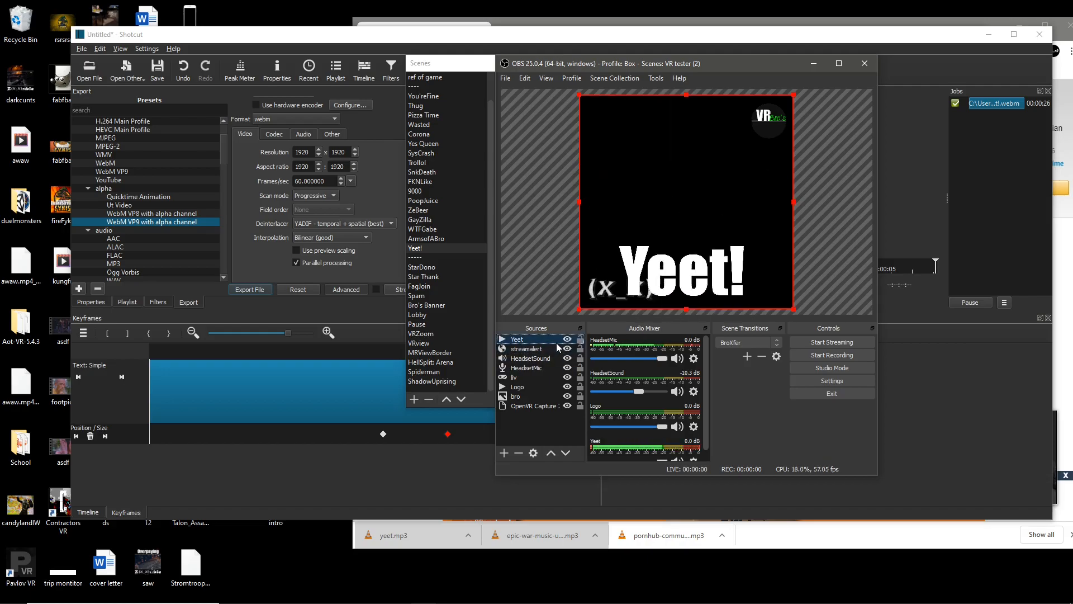
Open the Advanced Scene Switcher and review its existing scene sequence entries.
left_click(655, 78)
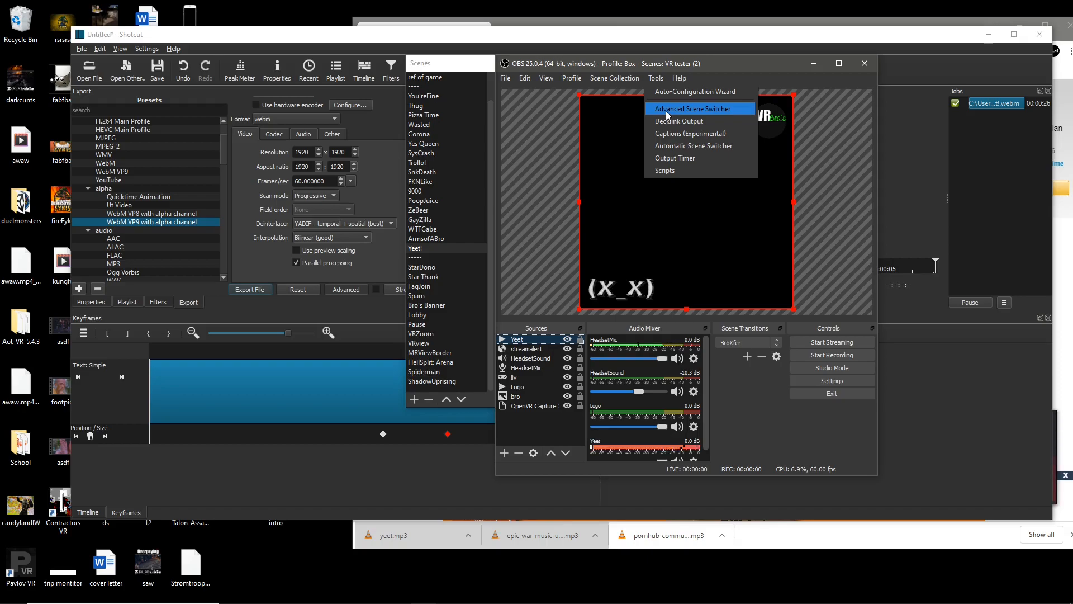
left_click(665, 110)
left_click_drag(653, 140, 454, 119)
left_click(355, 136)
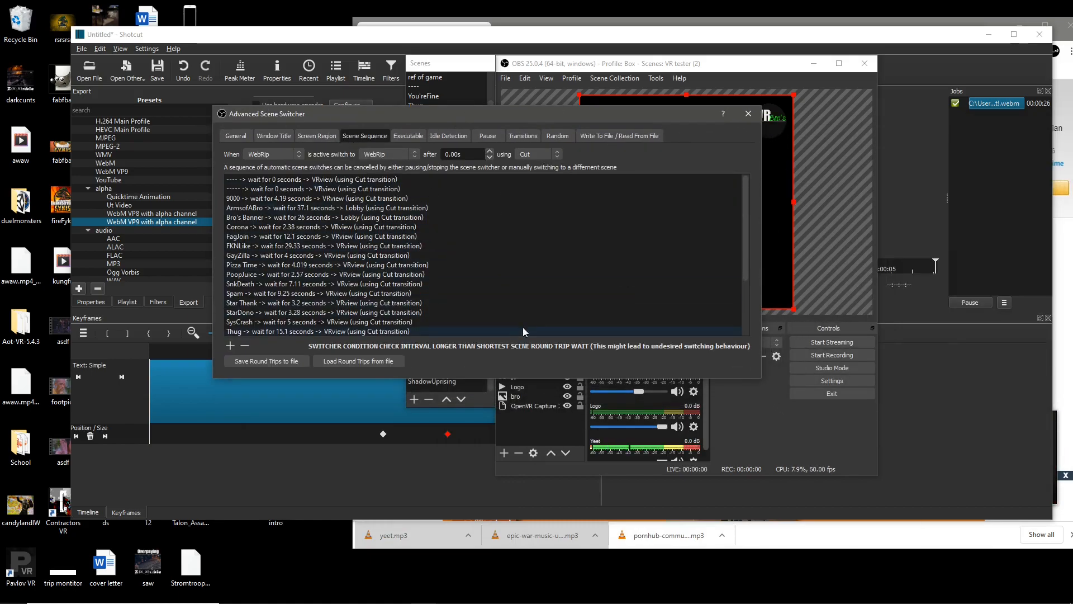
scroll(482, 249, "down", 3)
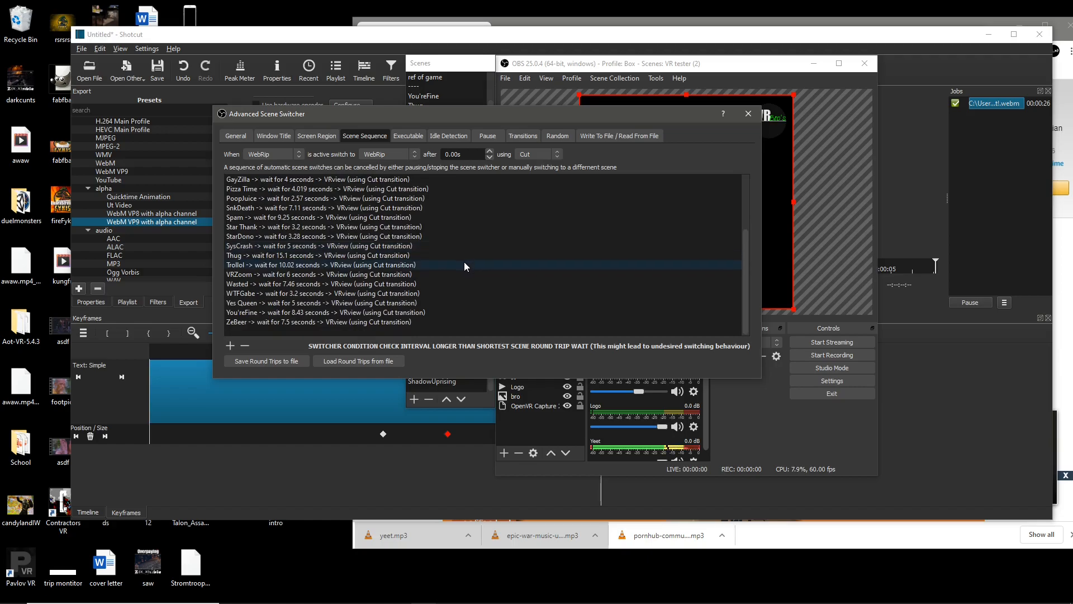
Set up a new scene sequence that switches from the Yeet! scene to VRview.
left_click(291, 155)
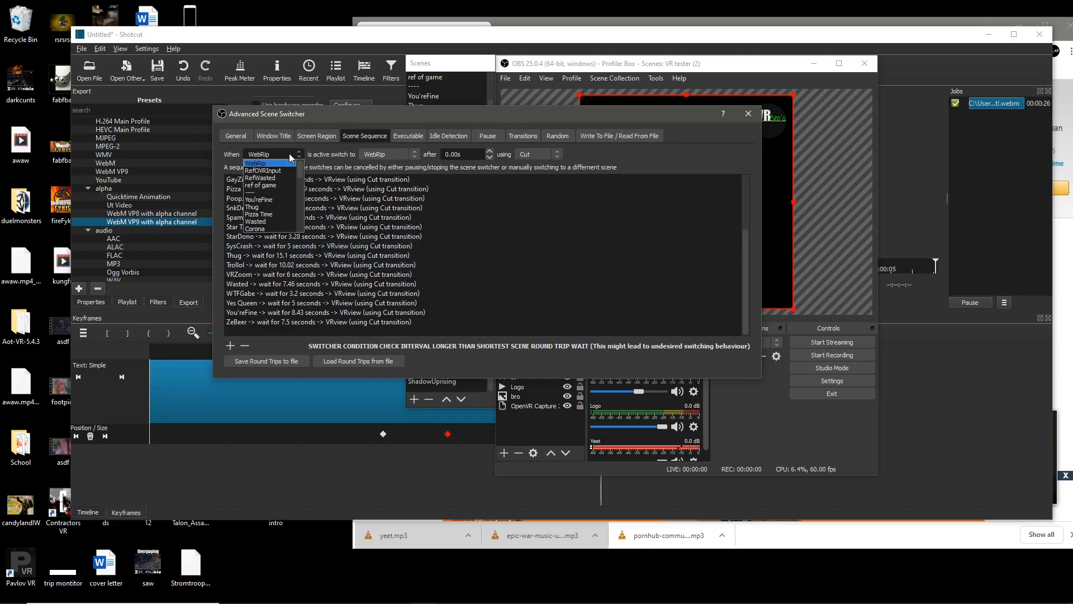
scroll(294, 185, "down", 2)
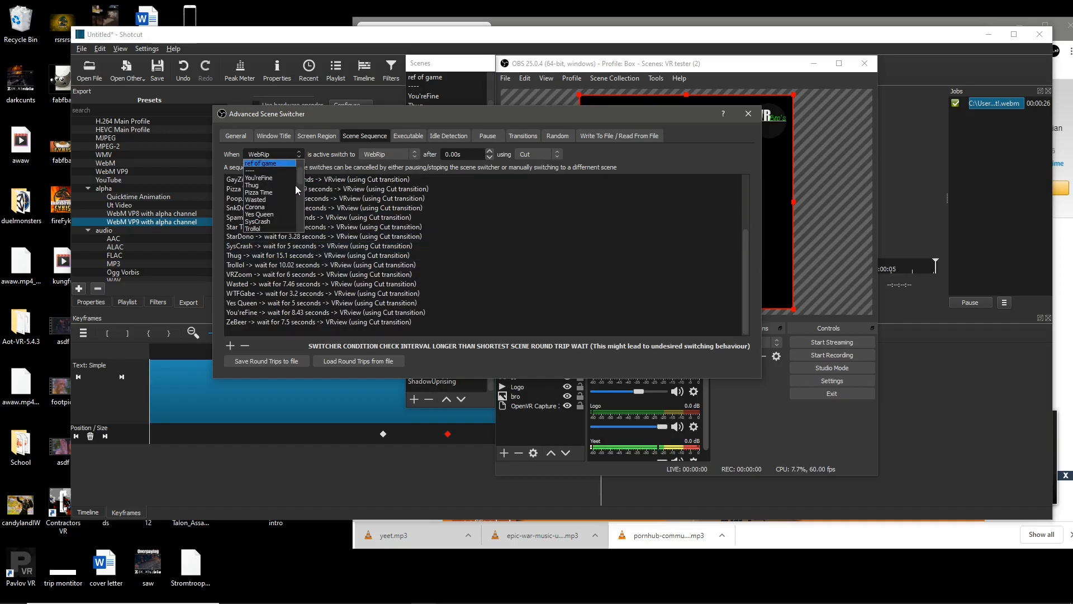
scroll(295, 190, "down", 3)
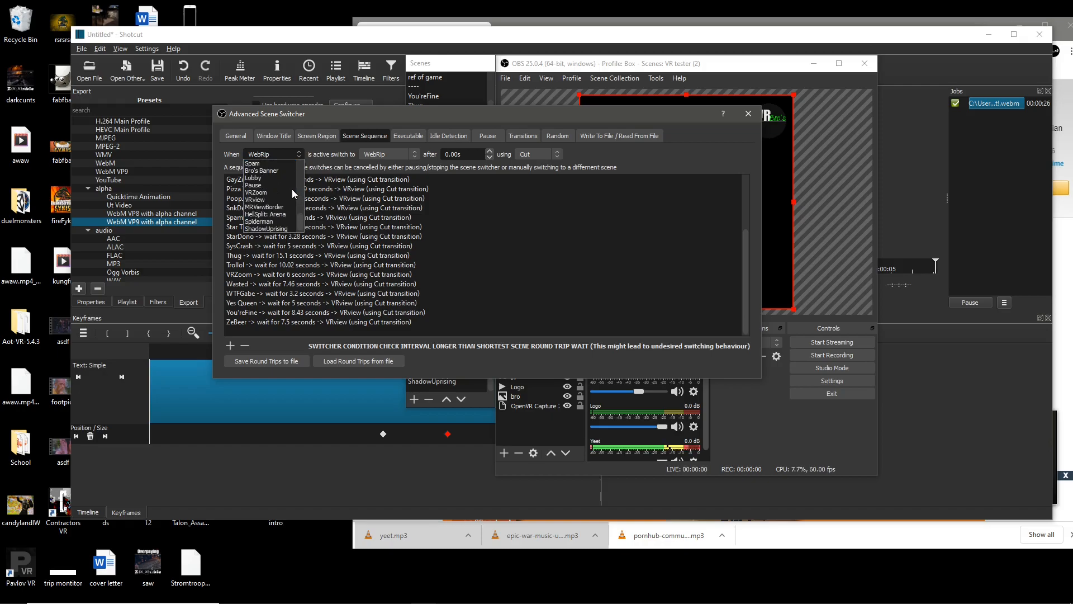
scroll(292, 189, "down", 2)
left_click(290, 194)
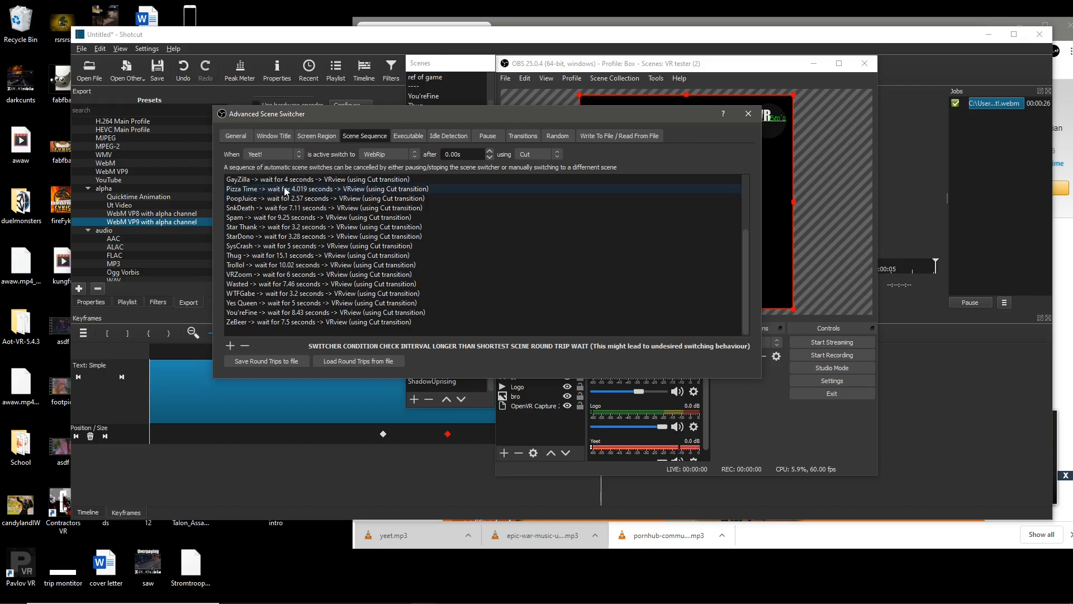
left_click(407, 152)
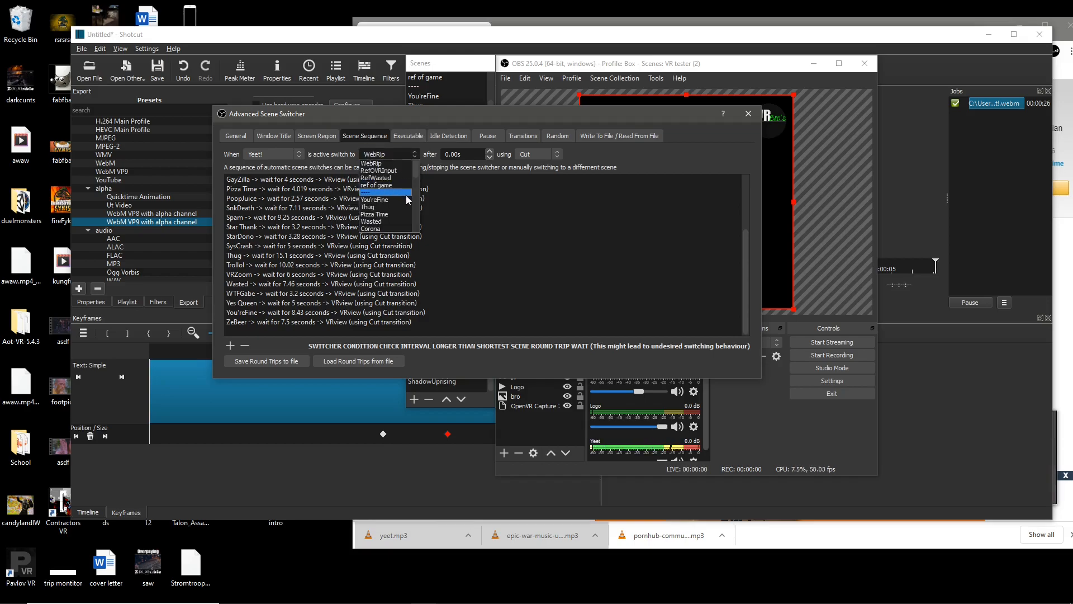
scroll(406, 195, "down", 2)
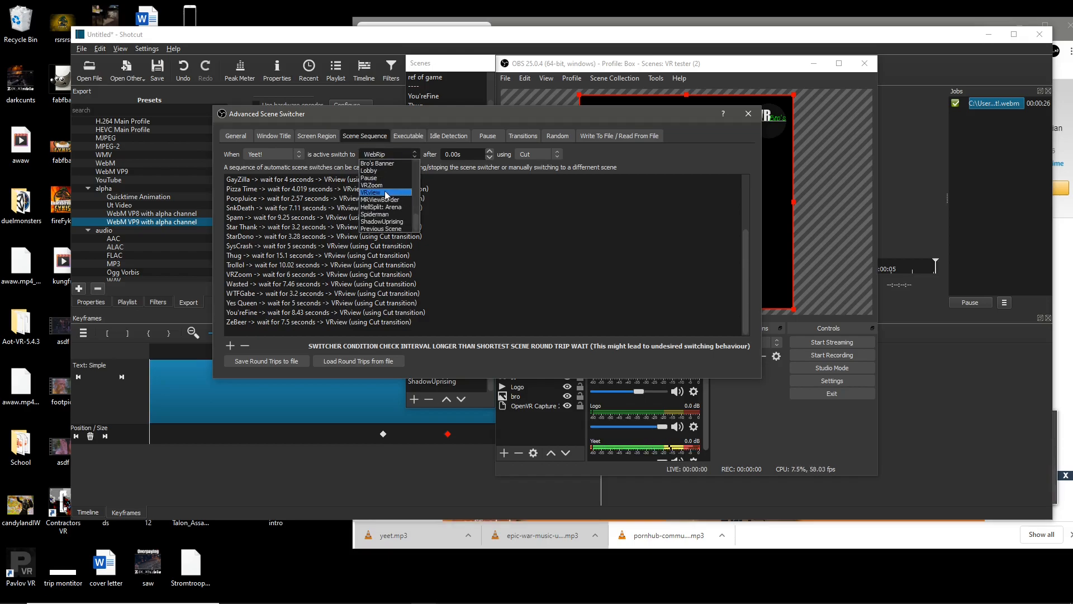
left_click(385, 190)
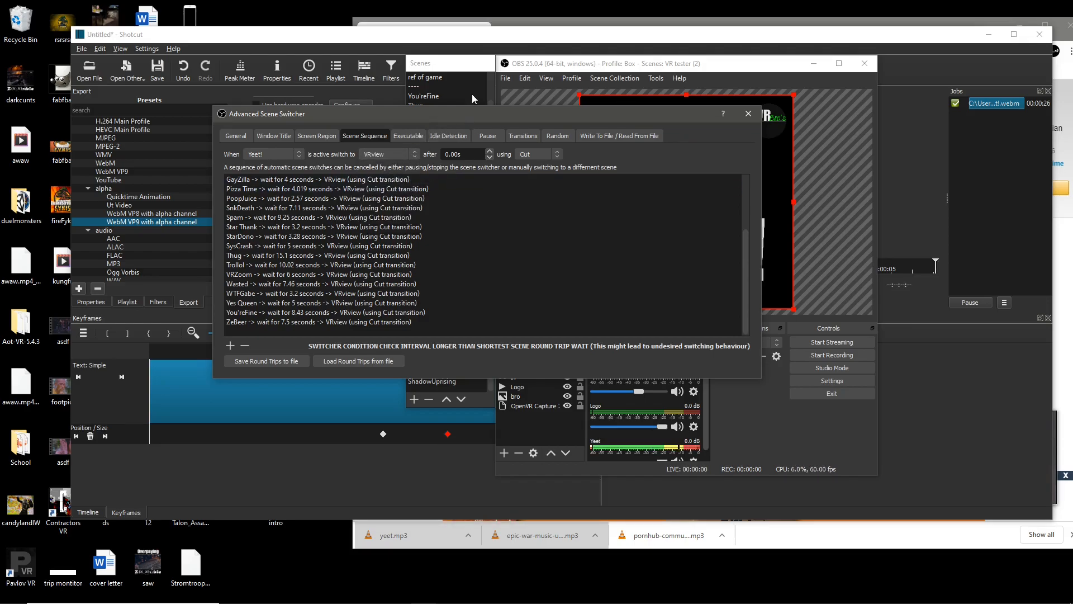
Switch to Shotcut to check the clip's total duration, and return to the Advanced Scene Switcher in OBS.
left_click(529, 19)
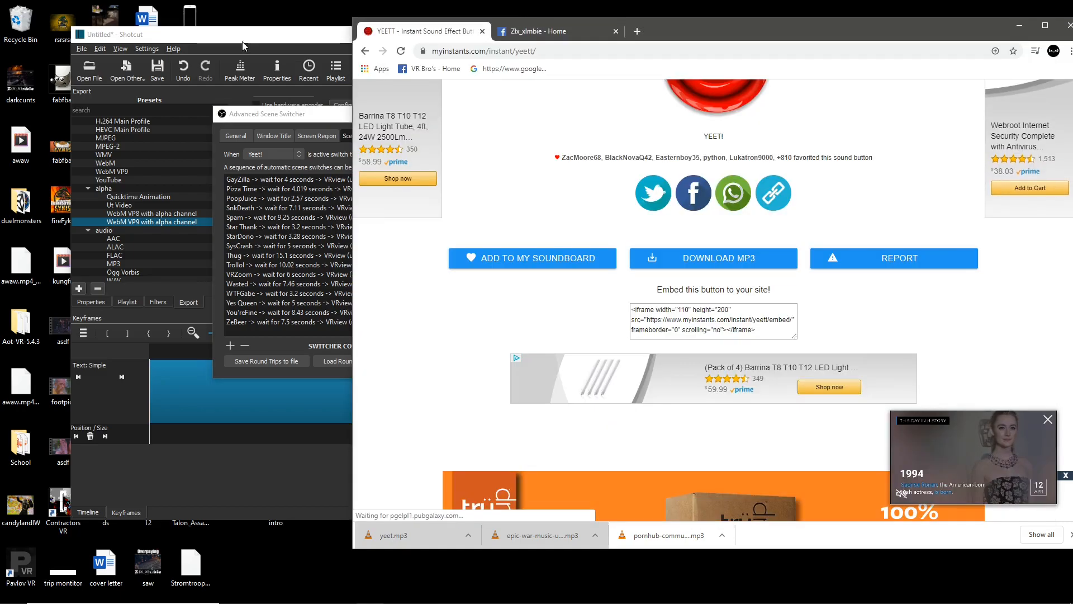
left_click(240, 43)
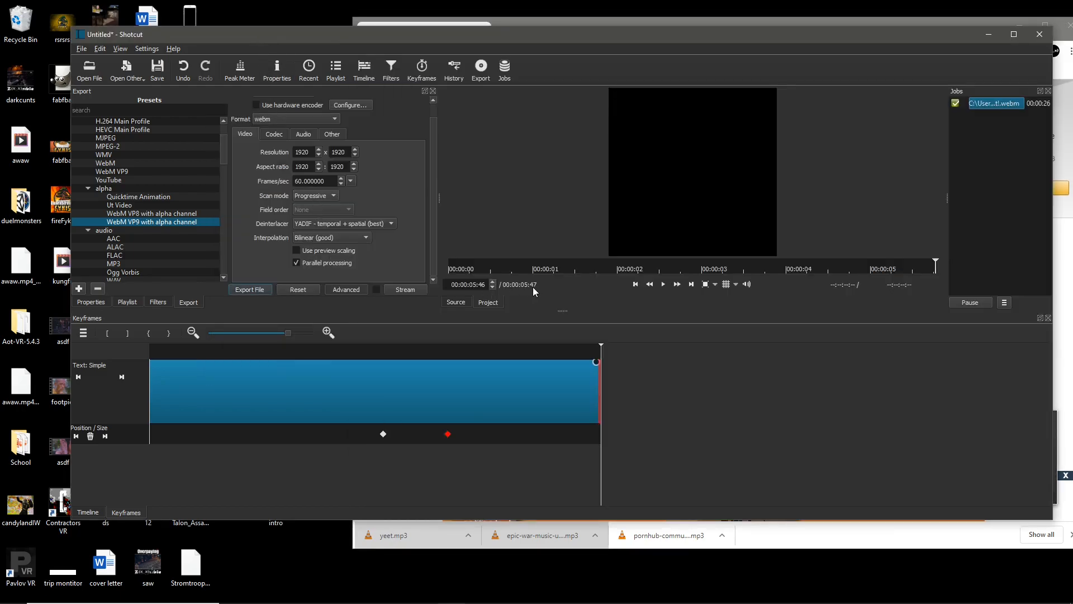
mouse_move(563, 602)
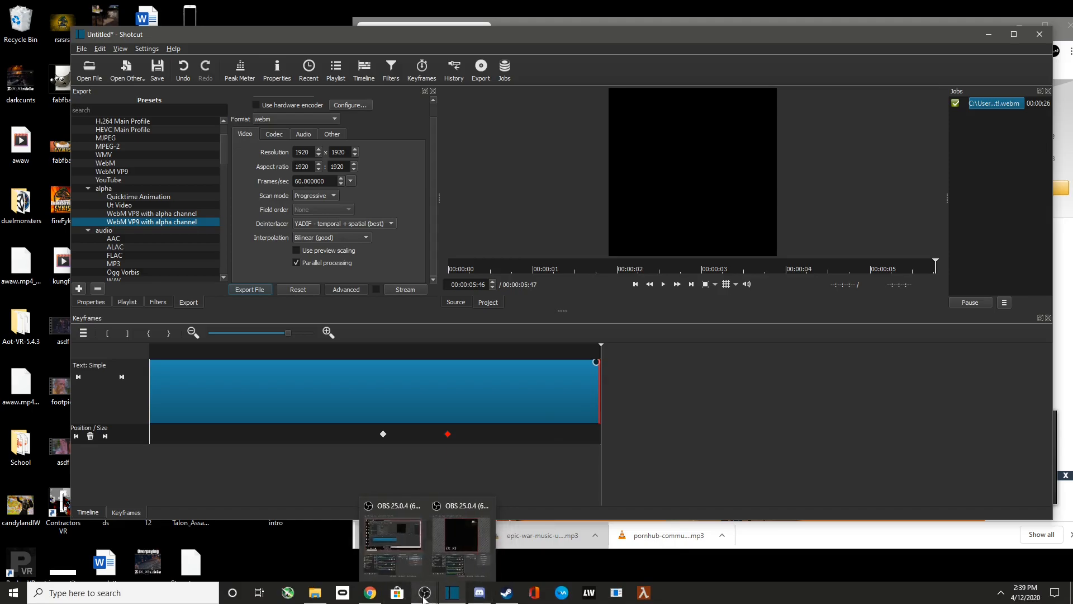
mouse_move(429, 595)
mouse_move(408, 527)
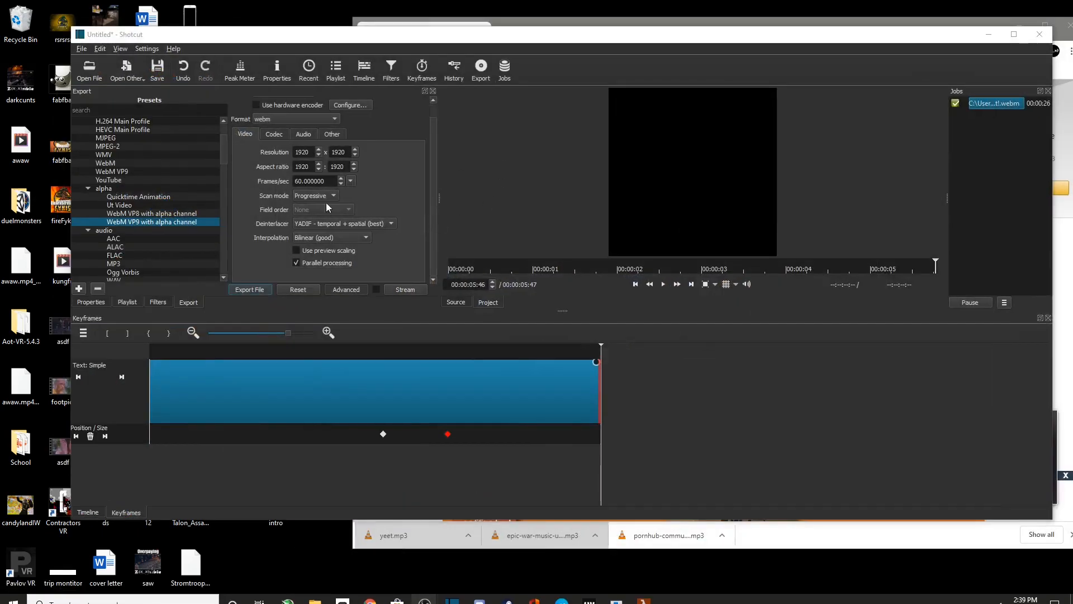
left_click(989, 35)
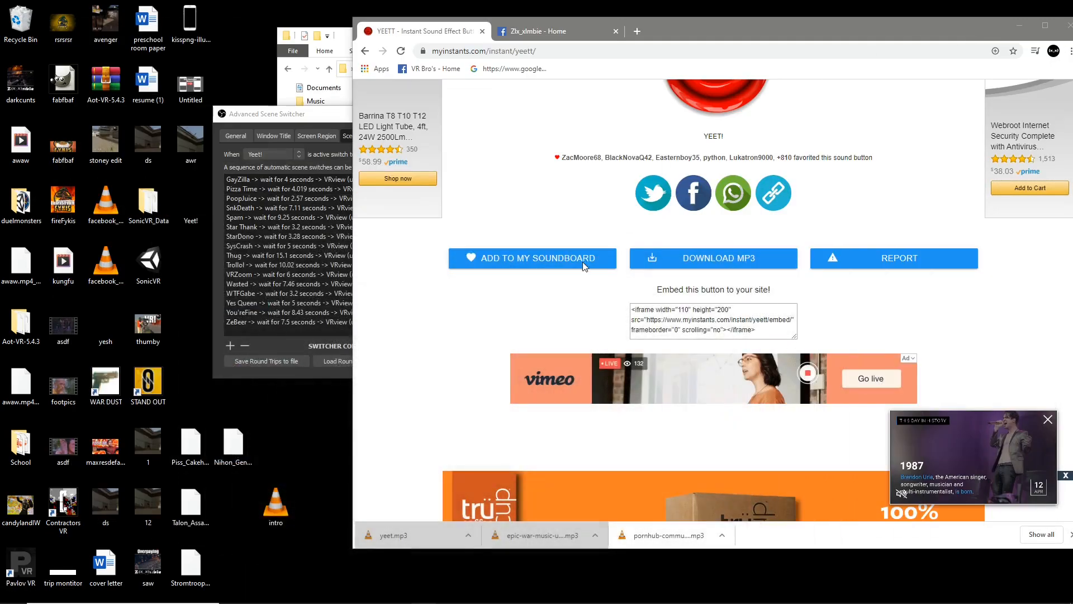
left_click(302, 118)
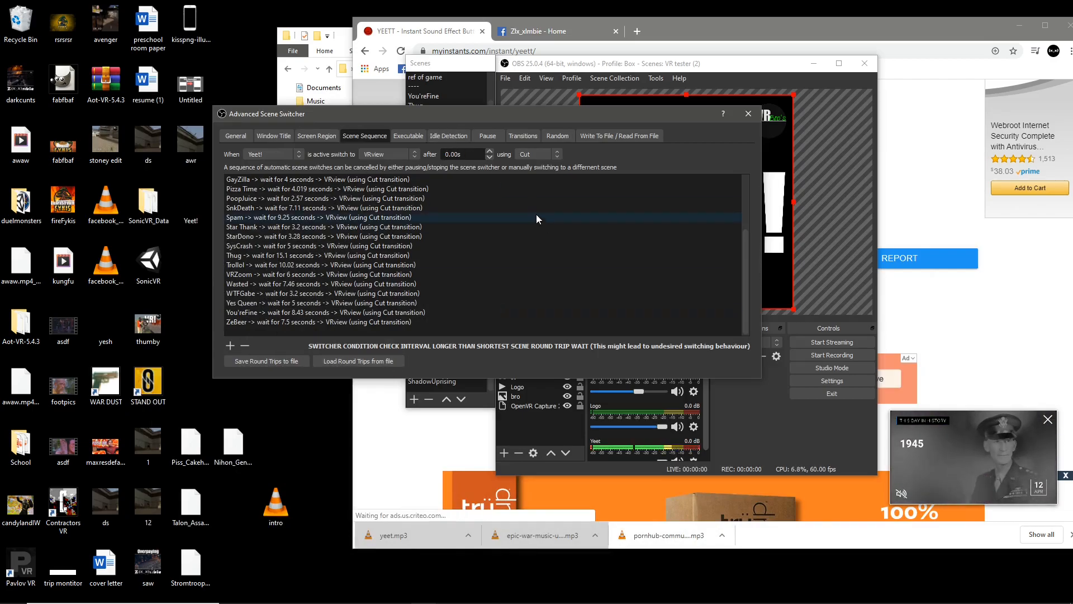
Set the sequence's wait time to 5.55 s and add the Yeet! to VRview entry with the Cut transition.
type("5")
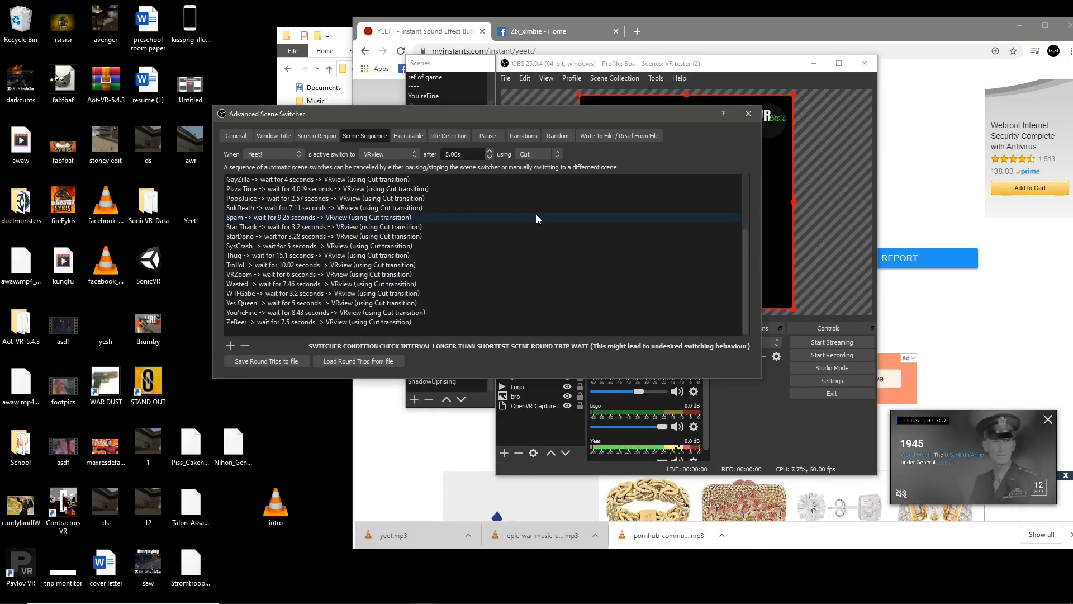
key("BackSpace")
key("BackSpace")
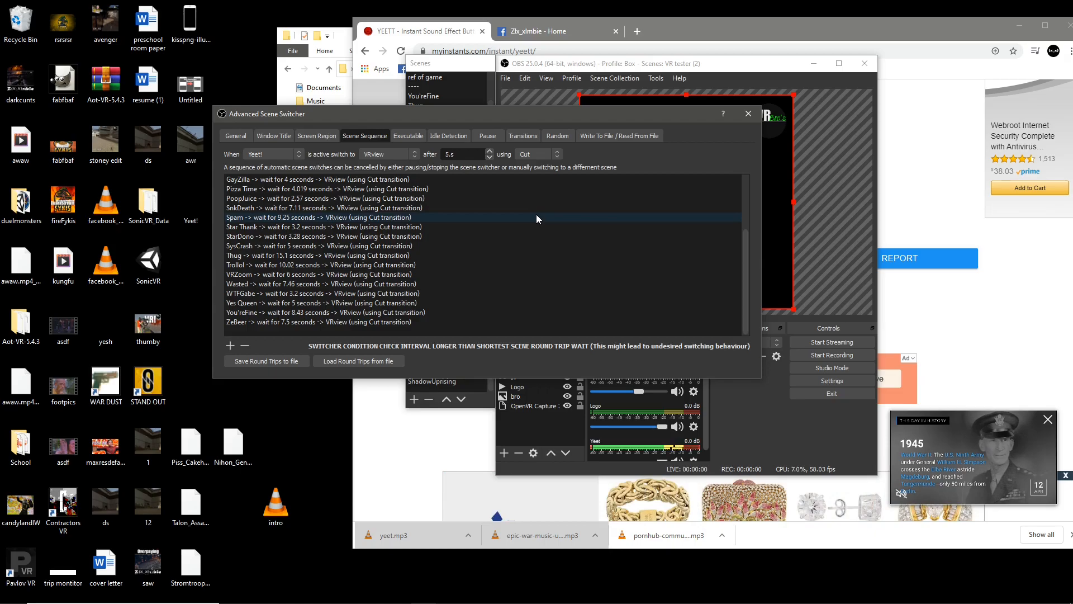
type("55")
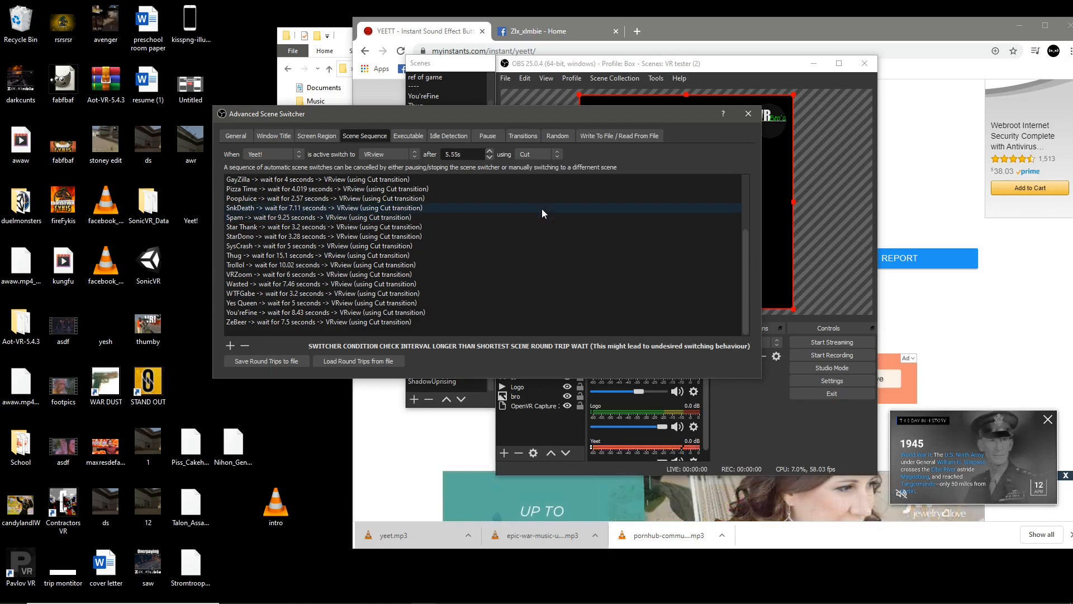
left_click(230, 345)
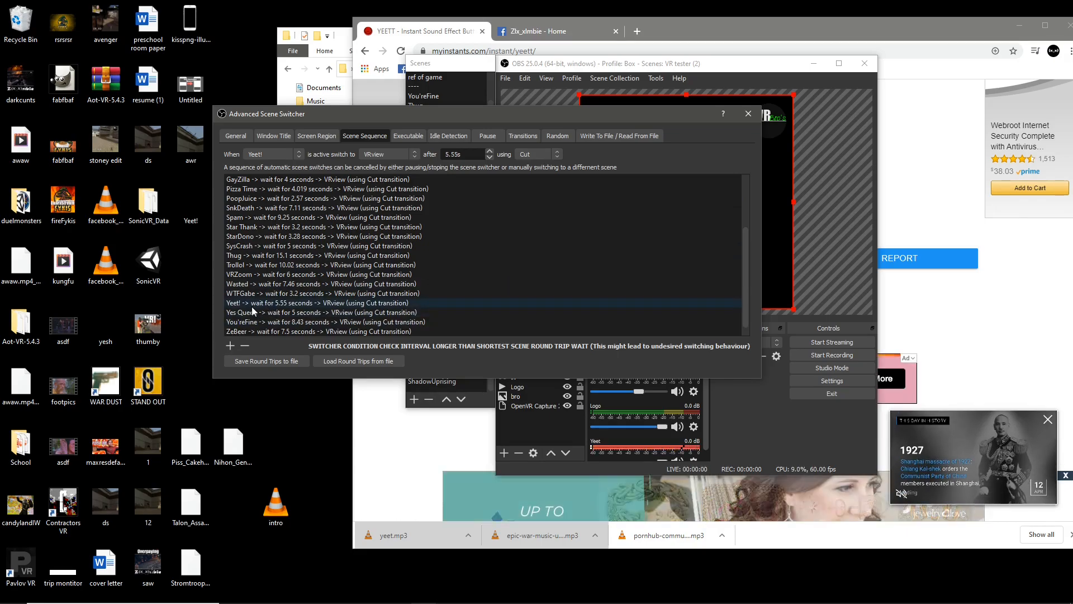
Close the Advanced Scene Switcher and activate the Yeet! scene to test its automatic switch to VRview.
left_click(749, 118)
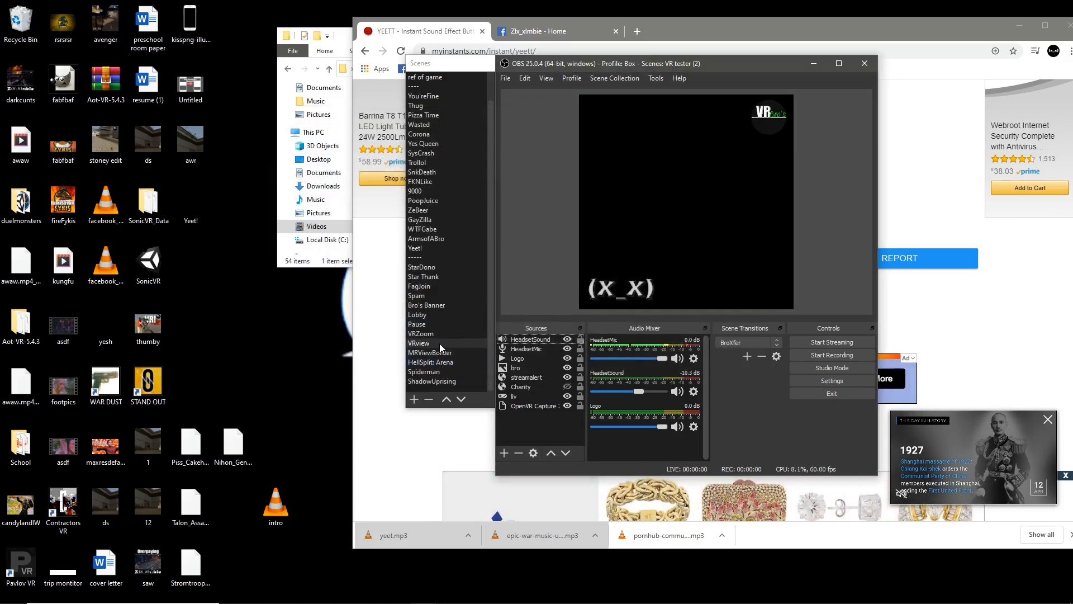
left_click(427, 250)
left_click(427, 250)
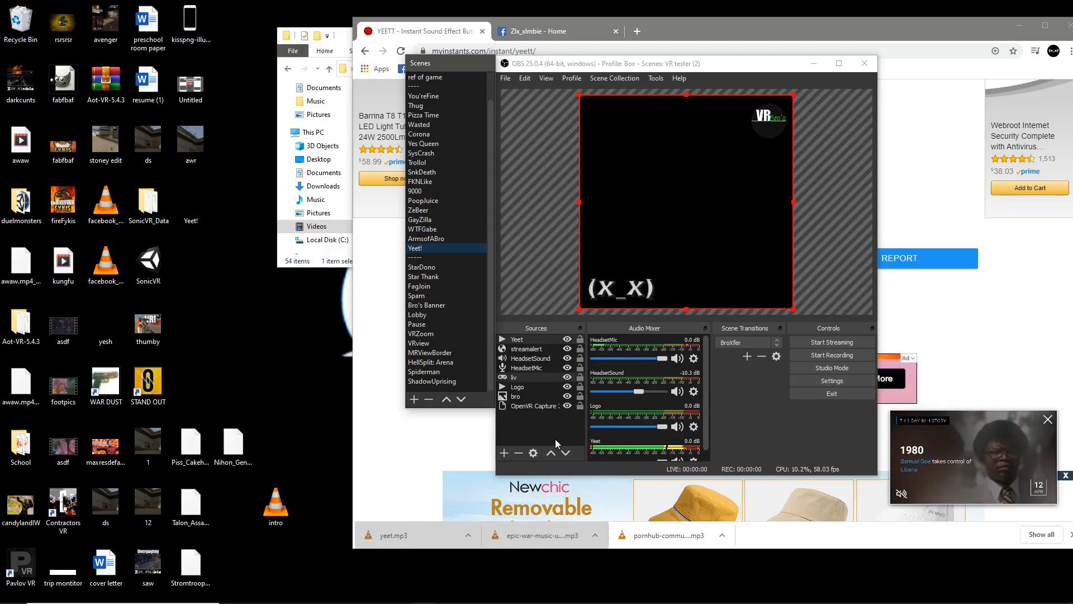